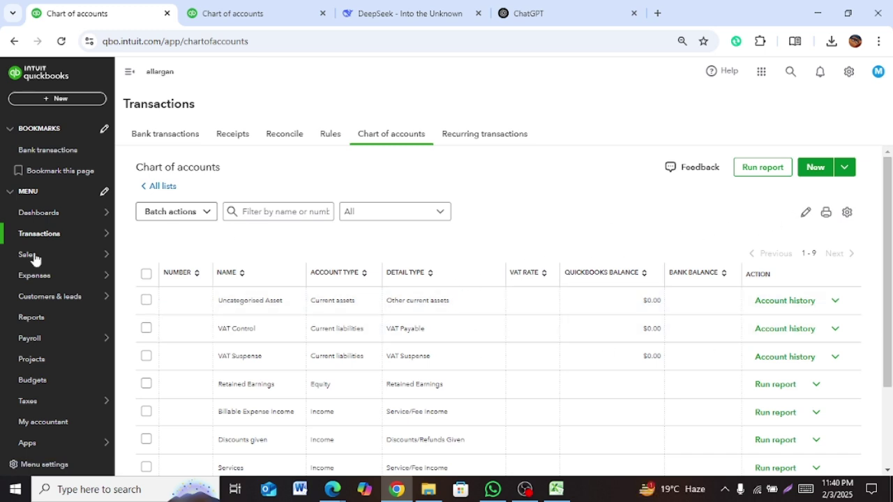
Open the Products & services list under Sales and start adding a product or service.
mouse_move(55, 261)
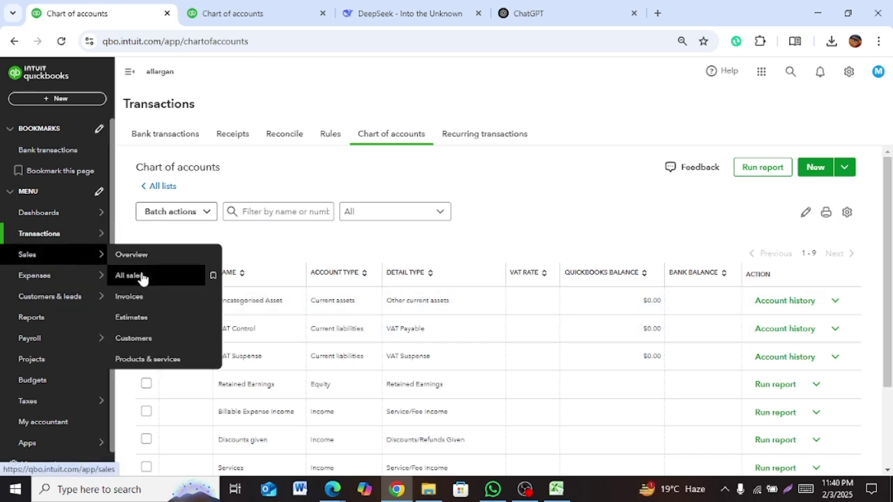
left_click(156, 360)
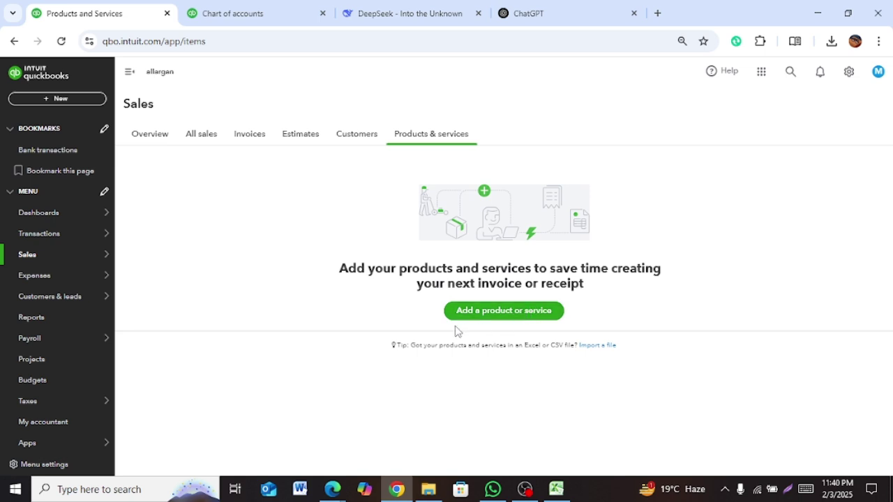
left_click(507, 312)
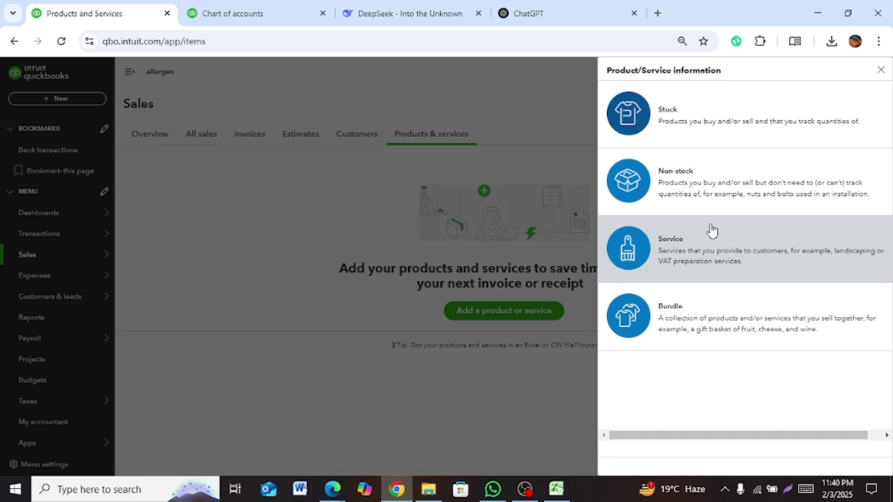
left_click(791, 491)
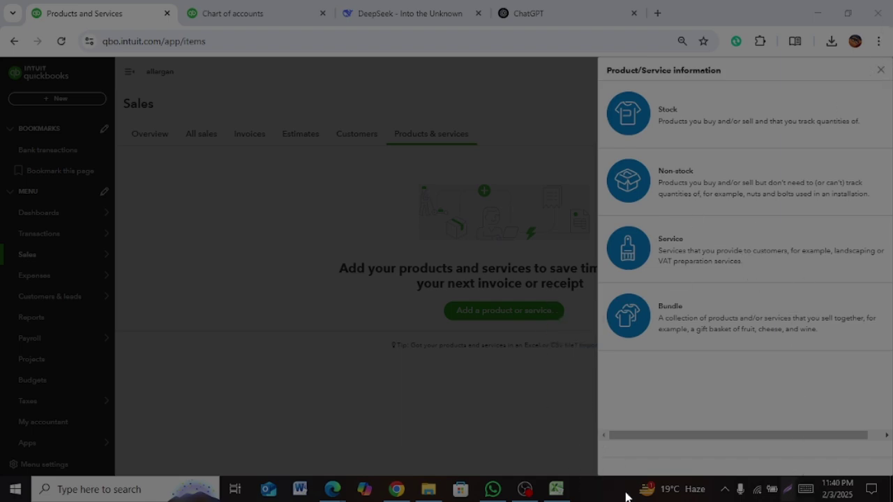
right_click(477, 303)
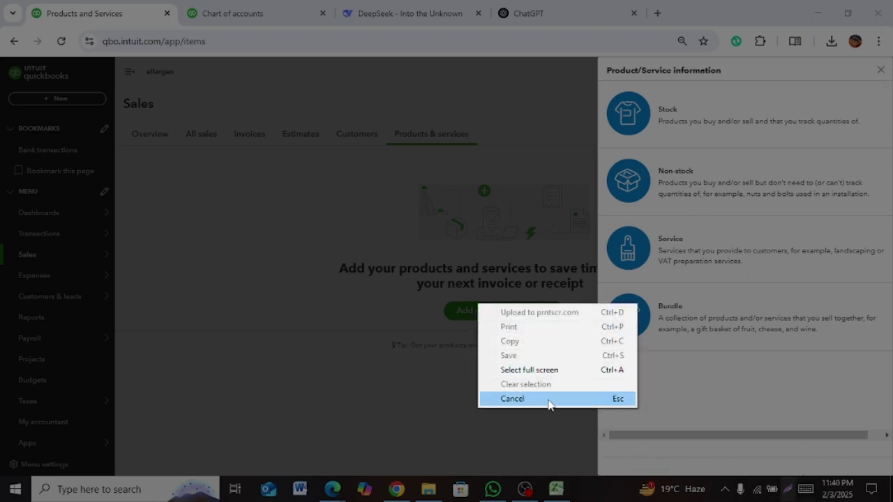
left_click(549, 401)
Copy the Doctor Care name from the Excel product list, and choose Service as the new item's type in QuickBooks.
left_click(556, 489)
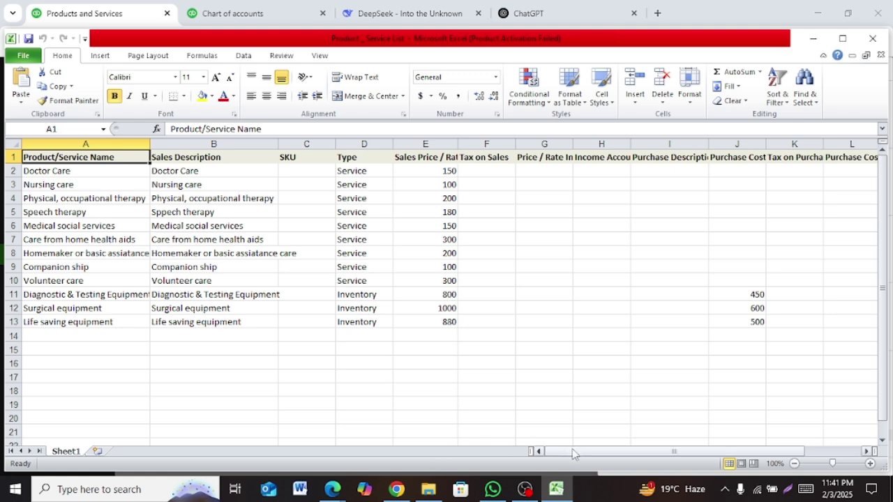
left_click_drag(572, 448, 435, 456)
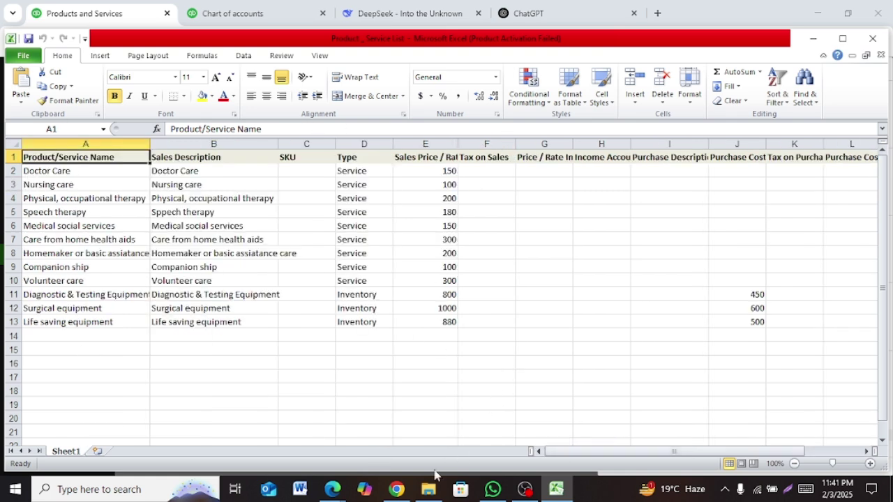
left_click(88, 170)
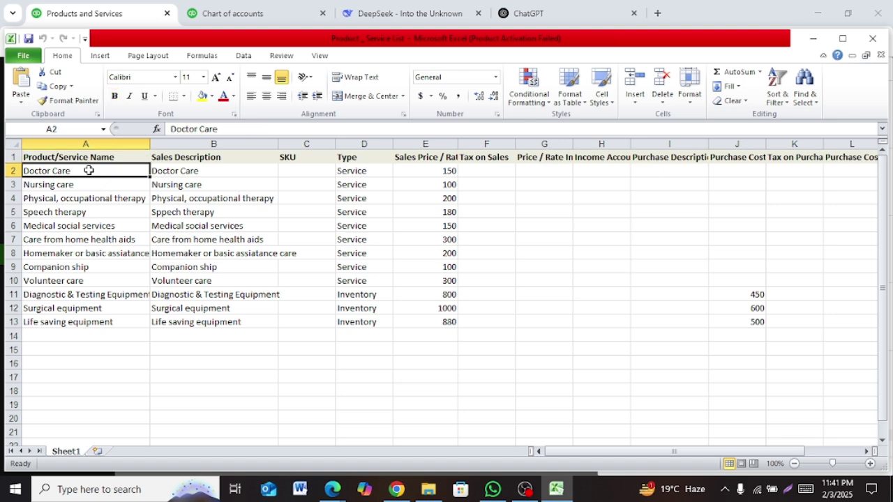
right_click(89, 171)
left_click(120, 193)
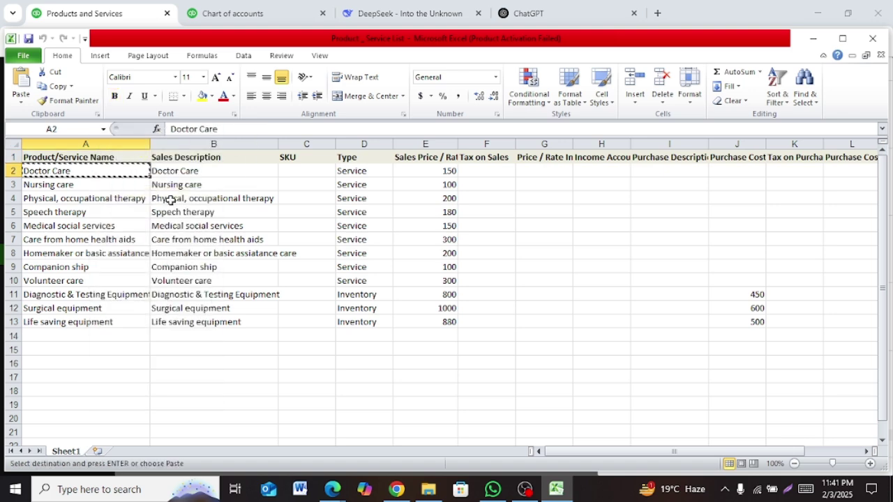
left_click(396, 489)
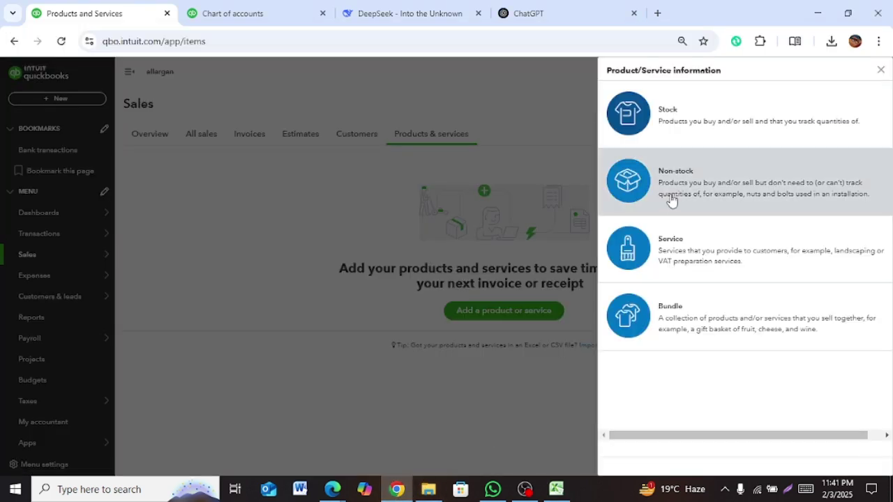
left_click(694, 262)
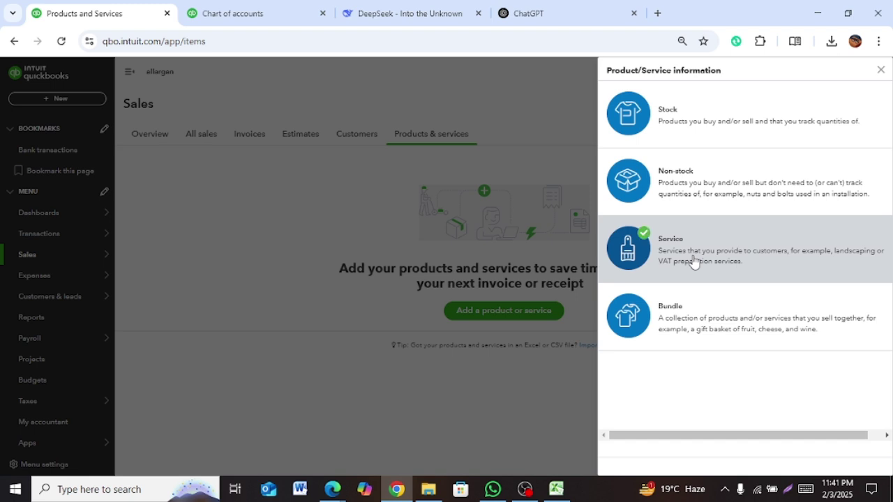
Switch to Excel, outline the Doctor Care row with a red rectangle in a screen capture, and discard the capture.
left_click(556, 488)
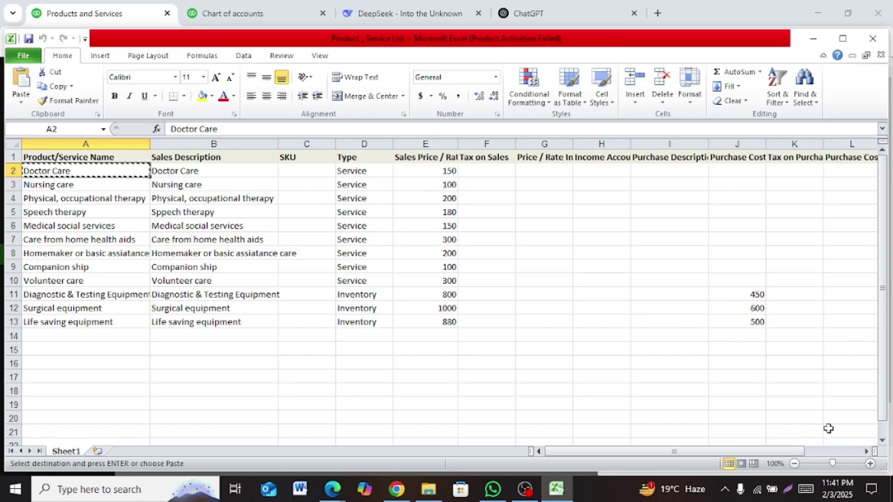
key("super+shift+s")
left_click_drag(2, 132, 758, 422)
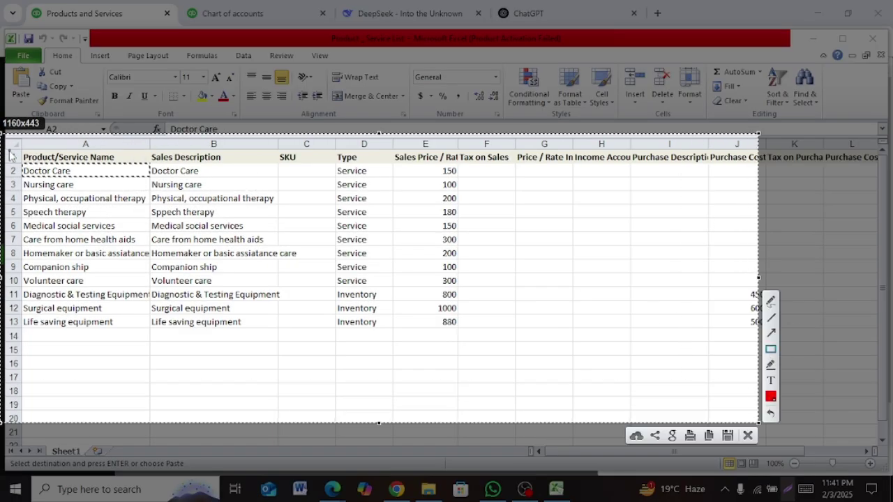
mouse_move(12, 162)
left_mouse_down()
mouse_move(25, 173)
mouse_move(410, 187)
left_mouse_up()
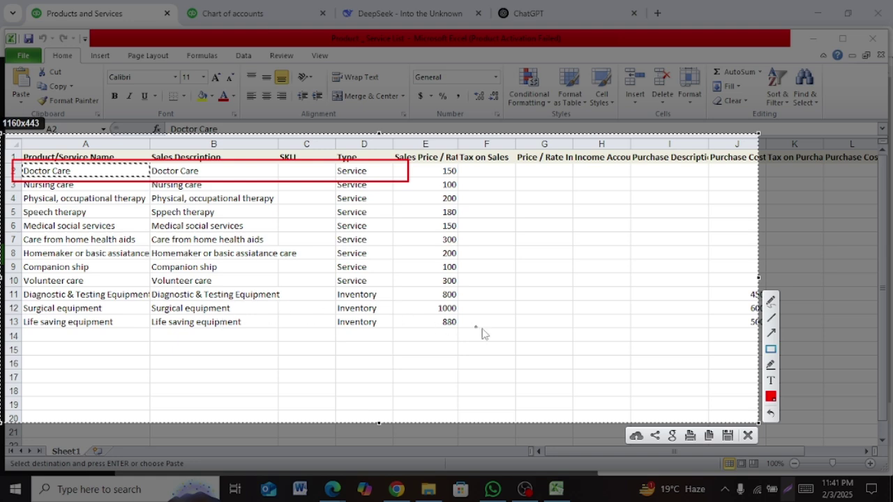
left_click(748, 435)
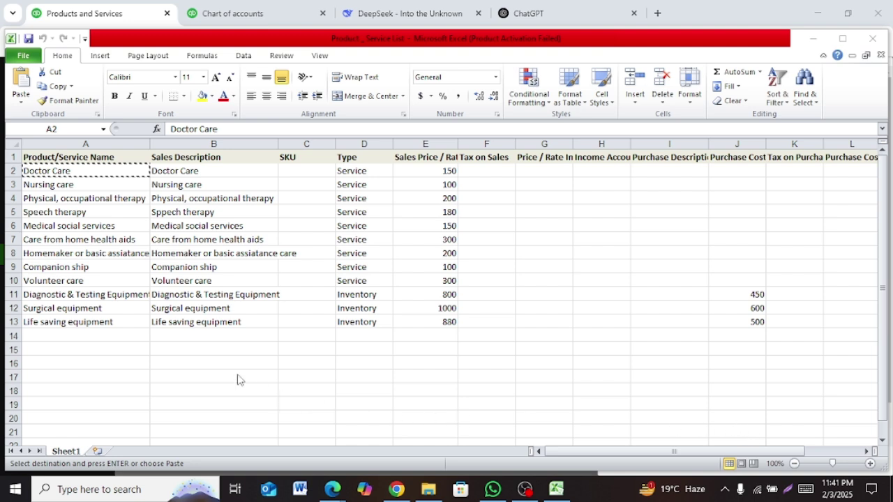
Return to QuickBooks, close the Service form and start a new item of type Stock.
left_click(396, 490)
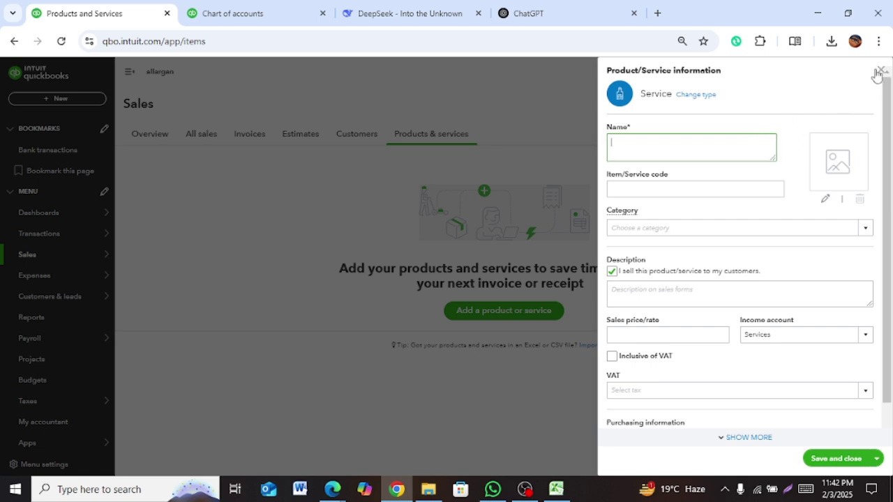
left_click(879, 71)
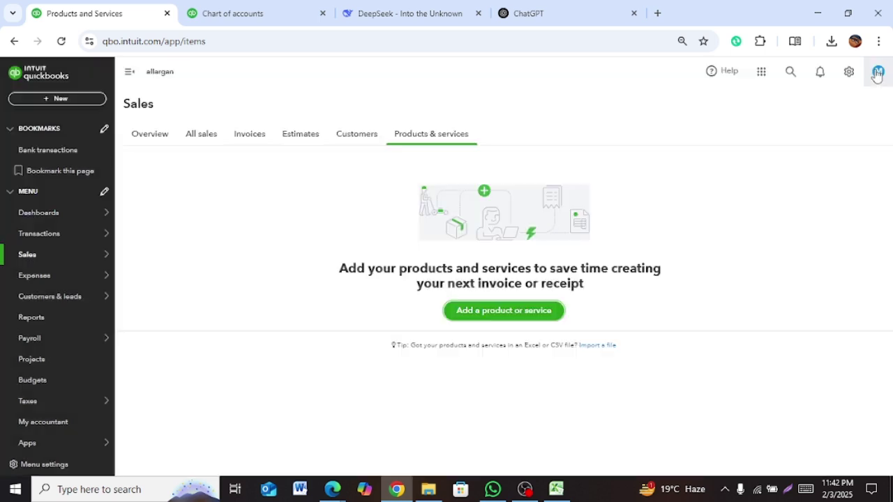
left_click(516, 313)
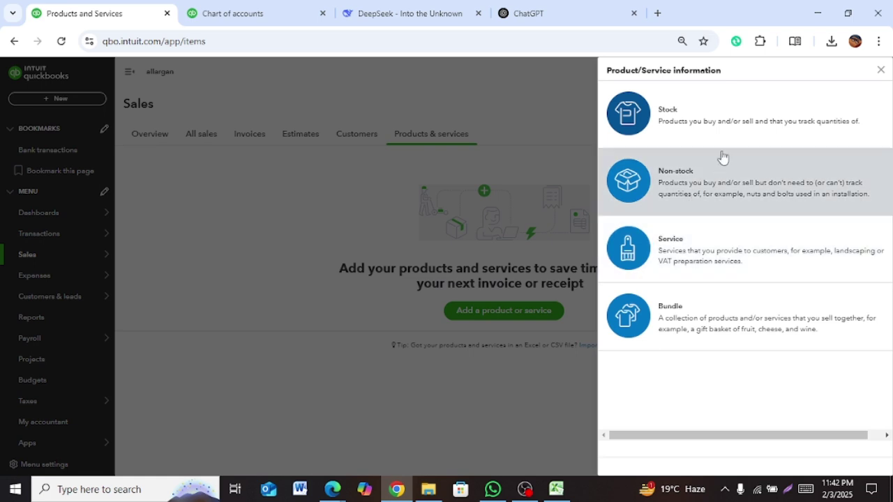
left_click(742, 117)
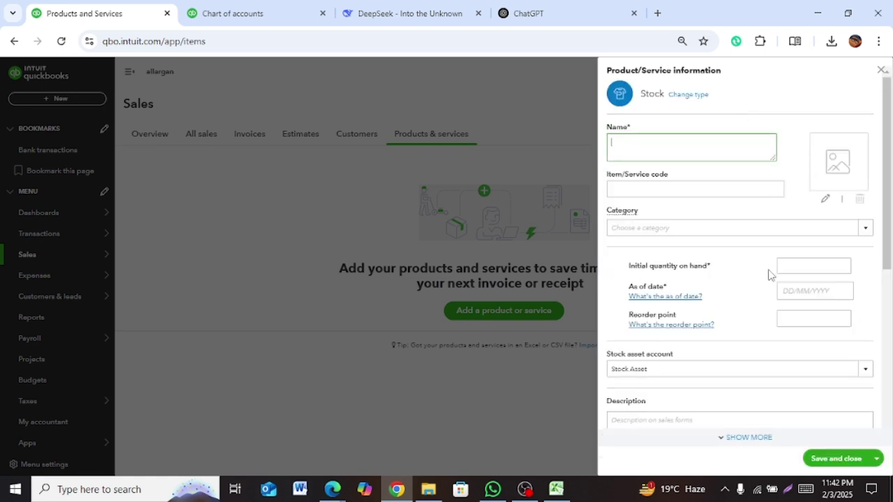
Copy Diagnostic & Testing Equipment from cell A11 of the Excel product list into the Stock item's Name in QuickBooks.
left_click(555, 489)
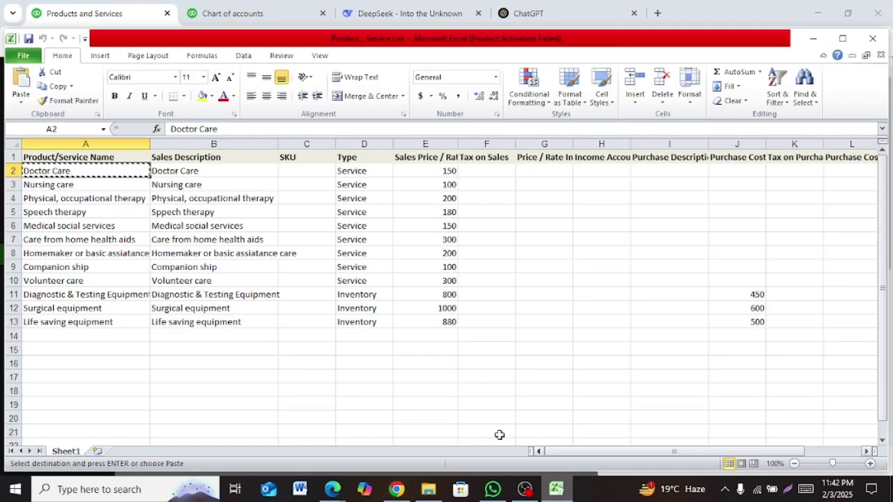
left_click_drag(573, 451, 654, 450)
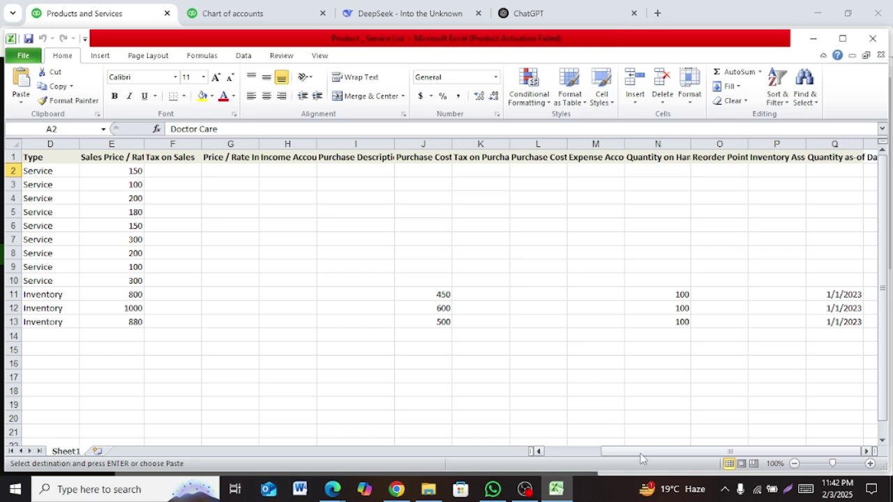
left_click_drag(642, 458, 585, 457)
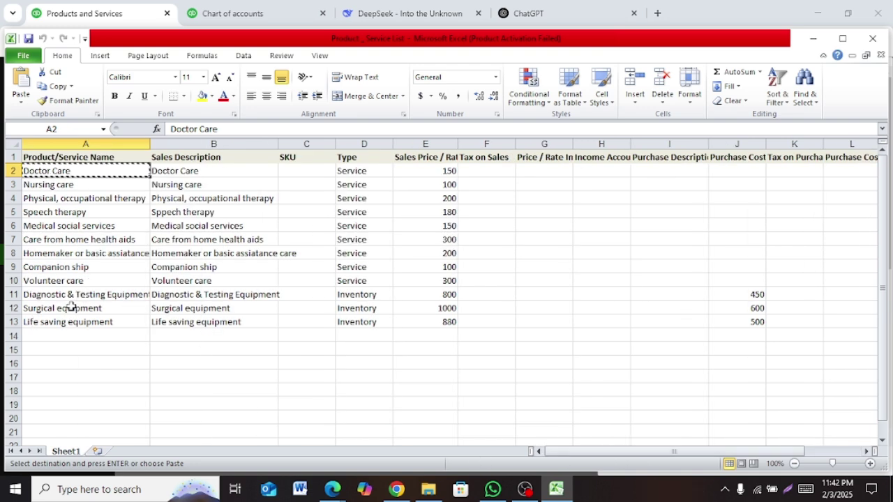
left_click(106, 297)
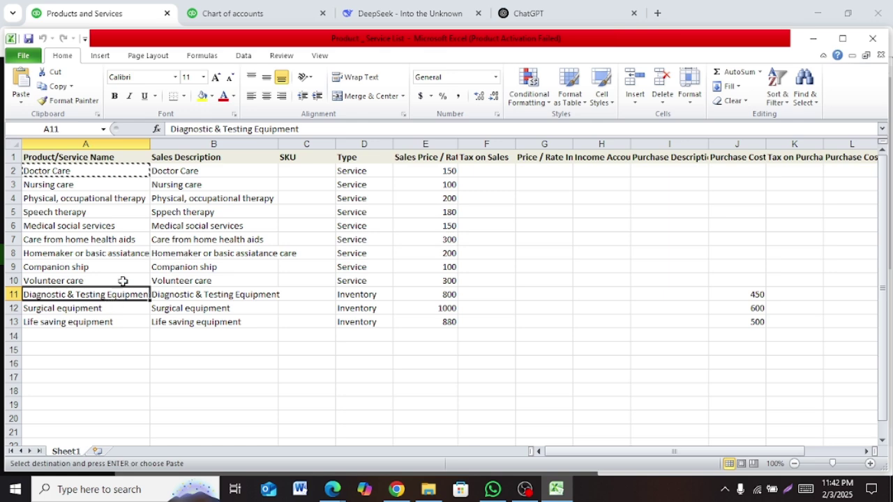
right_click(112, 296)
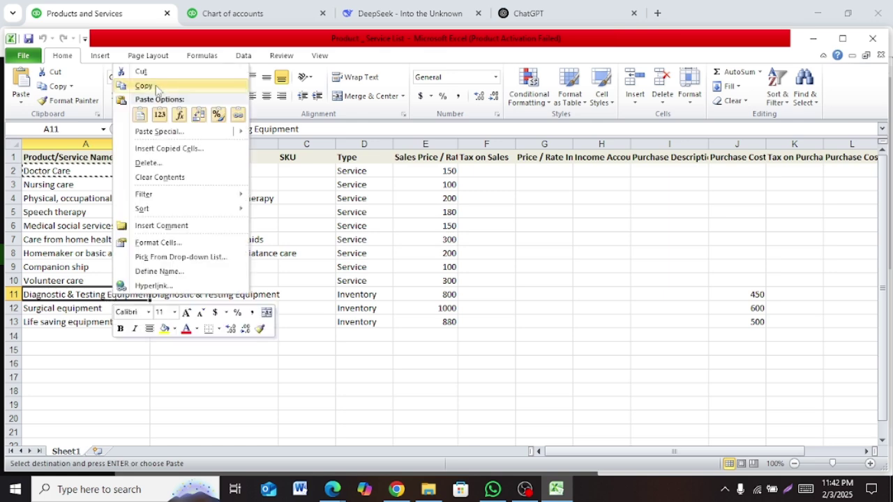
left_click(143, 86)
left_click(396, 489)
left_click(638, 154)
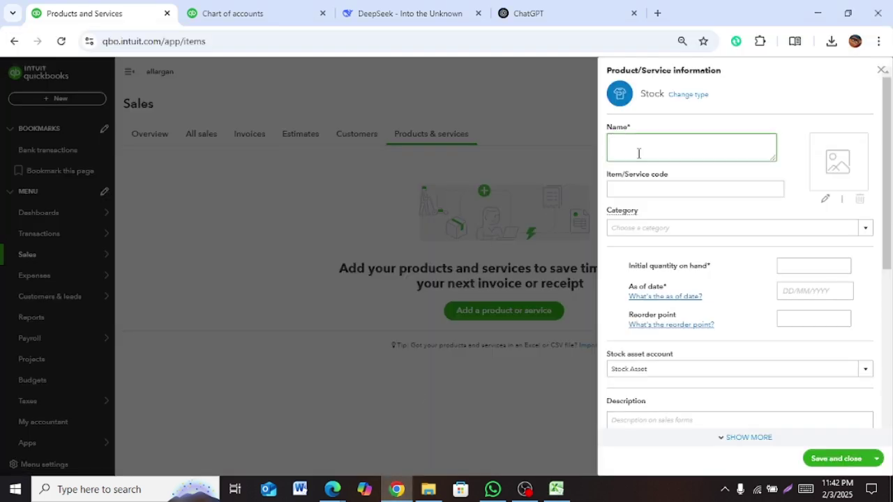
right_click(640, 150)
left_click(670, 315)
Replace the pasted text in the Stock item's Name with Kn95.
key("BackSpace")
key("BackSpace")
key("BackSpace")
key("BackSpace")
key("BackSpace")
key("BackSpace")
key("BackSpace")
key("BackSpace")
key("BackSpace")
key("BackSpace")
key("BackSpace")
key("BackSpace")
key("BackSpace")
key("BackSpace")
key("BackSpace")
key("BackSpace")
key("BackSpace")
key("BackSpace")
key("BackSpace")
key("BackSpace")
Copy the name Kn95 into the Stock item's Item/Service code.
left_click(700, 189)
left_click(642, 142)
left_click_drag(642, 142, 592, 157)
right_click(618, 157)
left_click(668, 197)
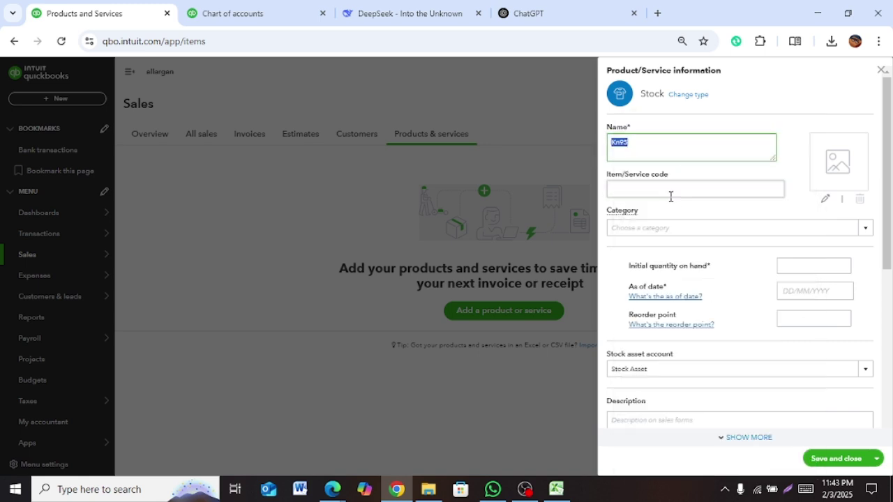
left_click(663, 190)
right_click(663, 195)
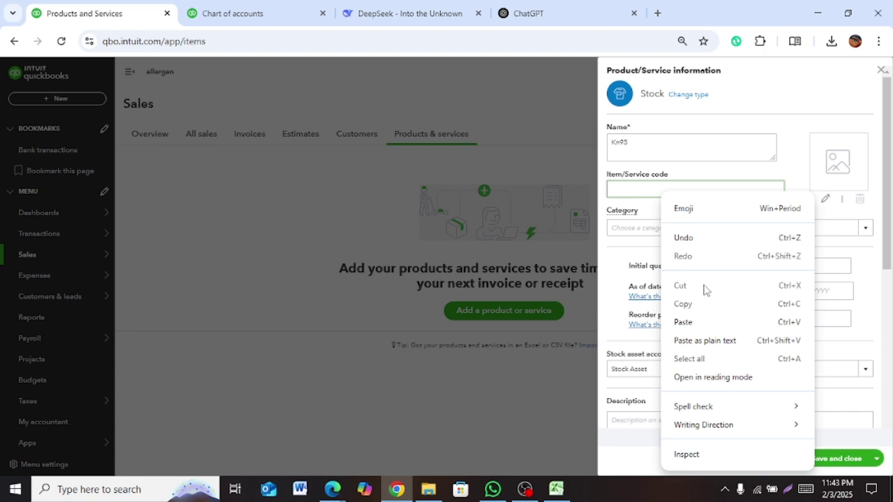
left_click(689, 319)
Set the Stock item's initial quantity on hand to 100 and its as-of date to 10/02/2023.
scroll(684, 328, "down", 1)
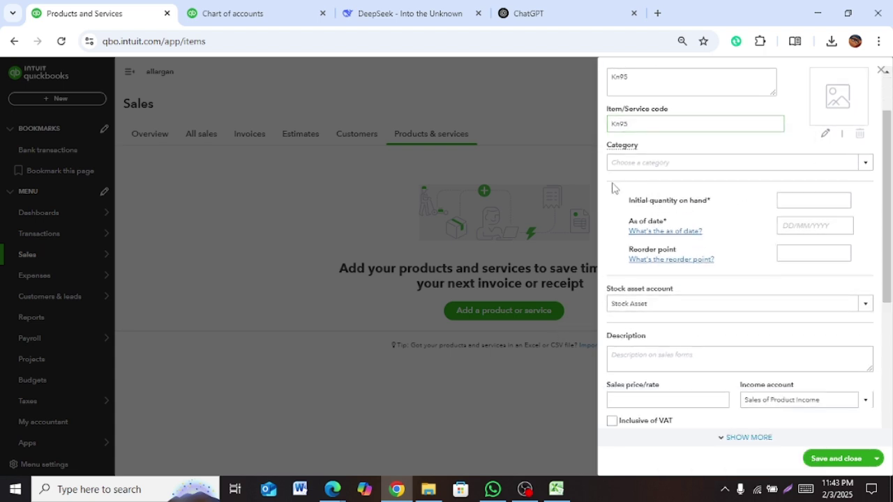
left_click(790, 201)
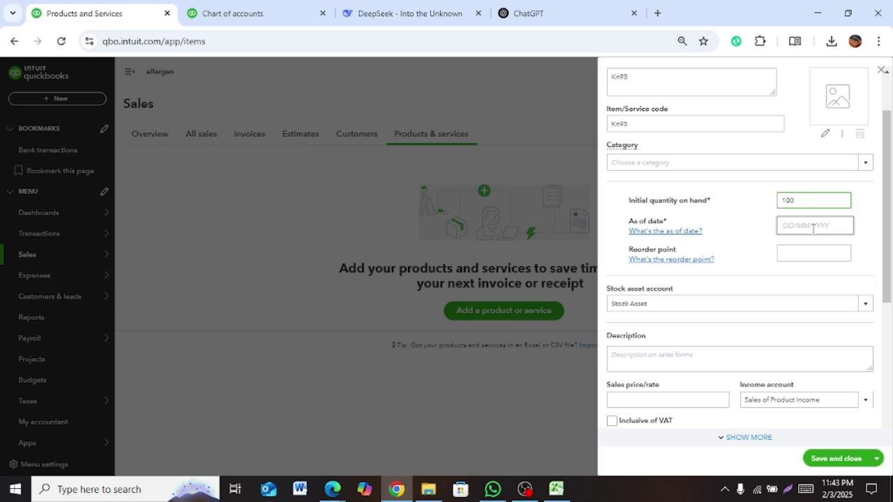
left_click(812, 226)
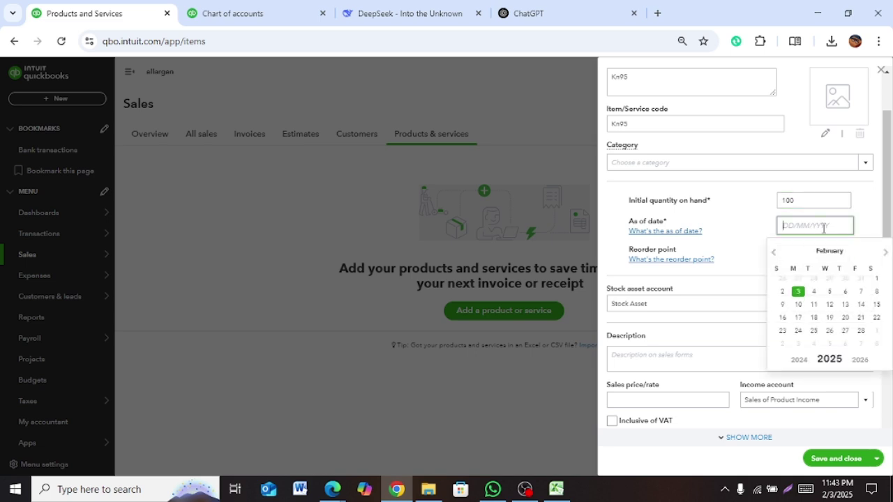
left_click(800, 360)
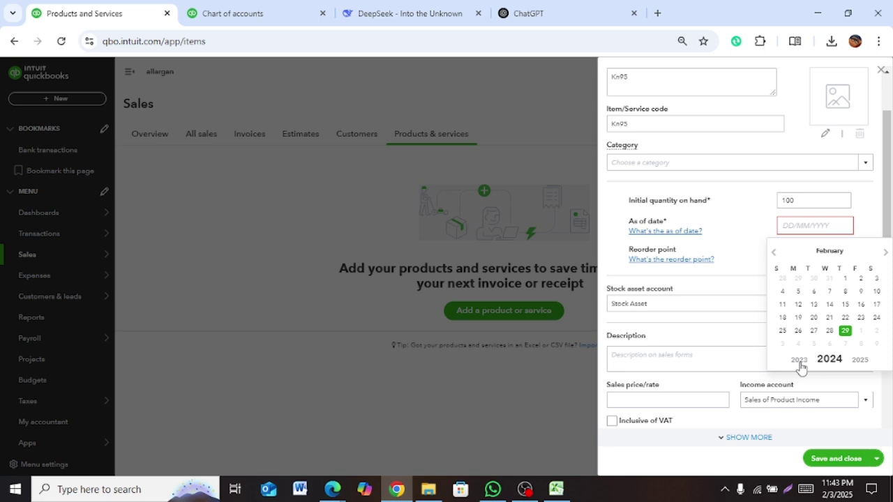
left_click(800, 361)
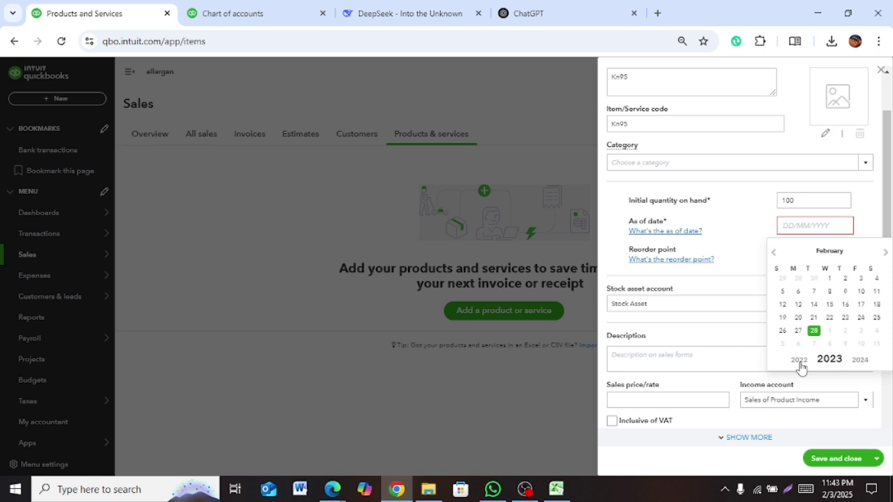
left_click(862, 293)
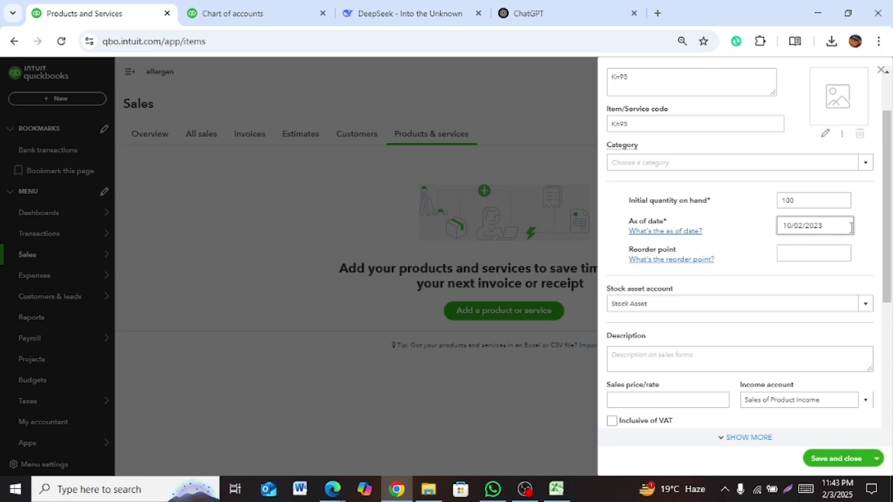
Set the Stock item's as-of date to 01/01/2023 and its reorder point to 10.
left_click(808, 231)
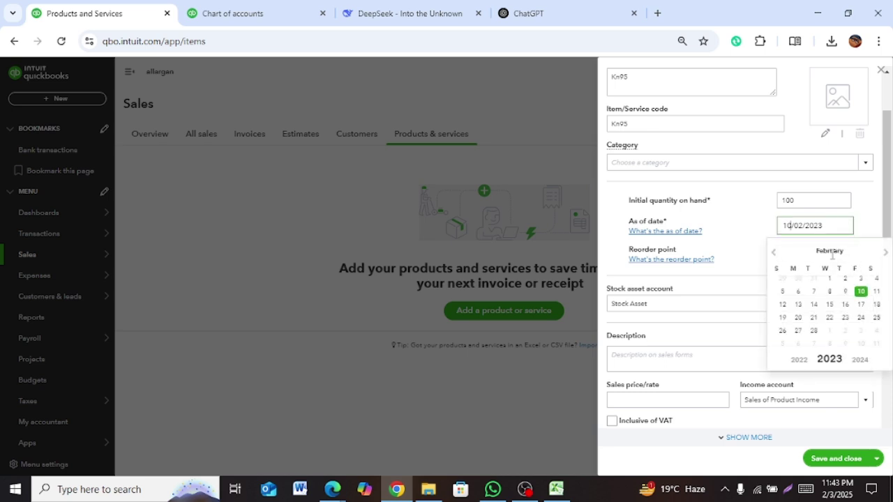
left_click(774, 255)
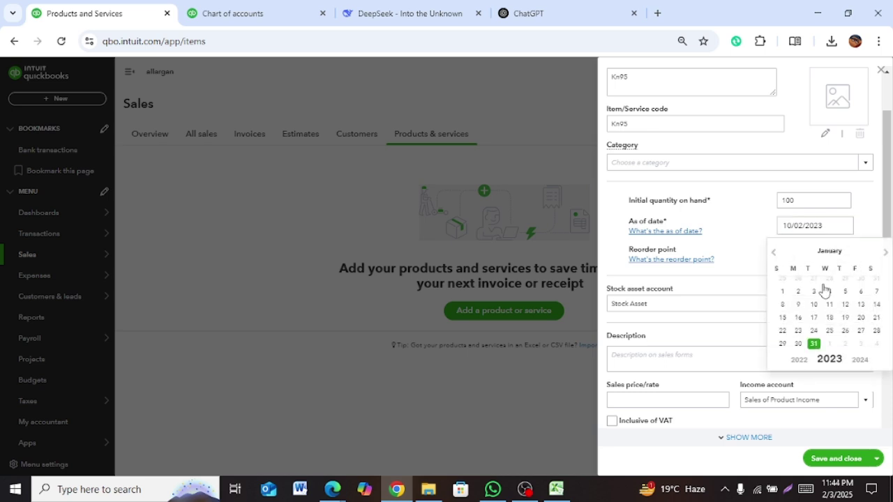
left_click(778, 300)
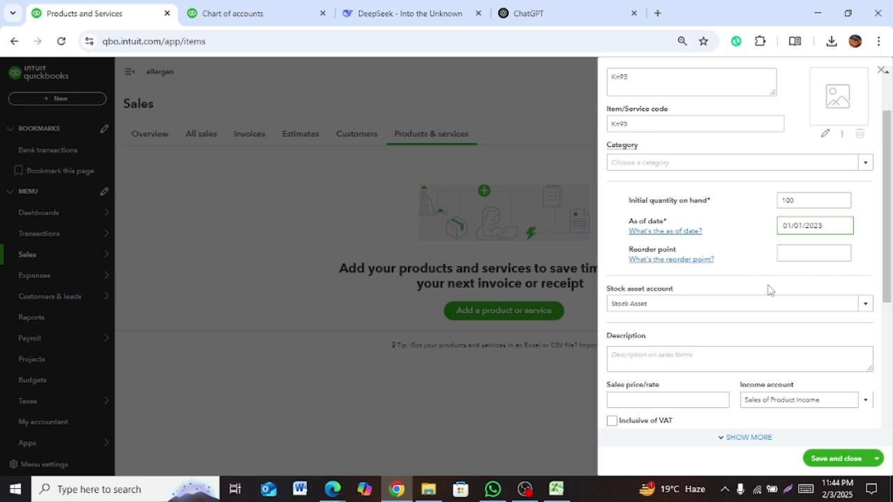
left_click(805, 255)
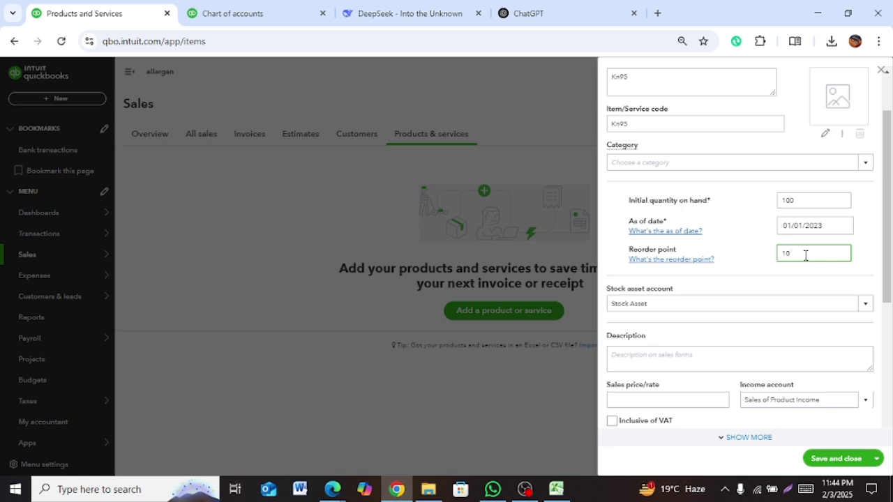
left_click(766, 277)
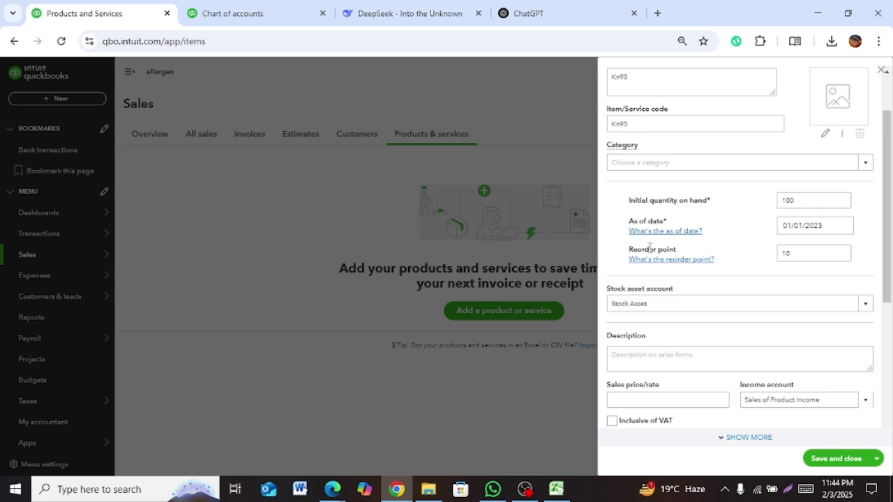
Set the Stock item's sales price/rate to 800.
scroll(640, 322, "down", 1)
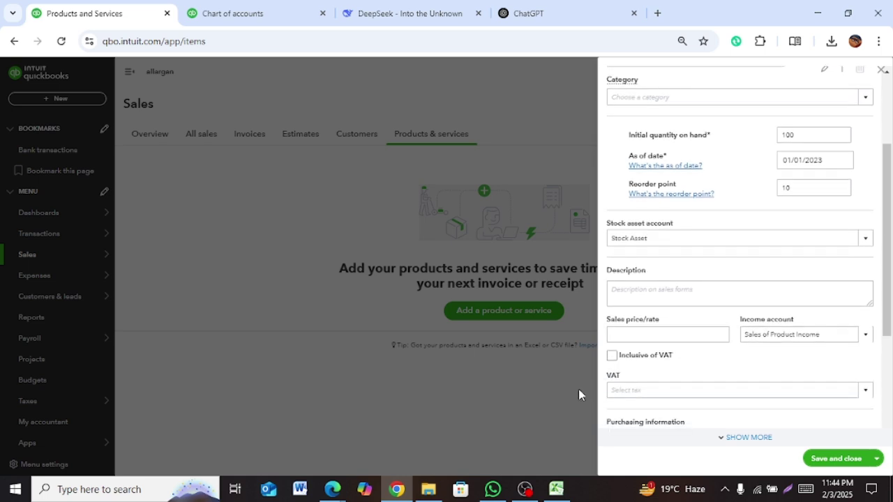
left_click(675, 333)
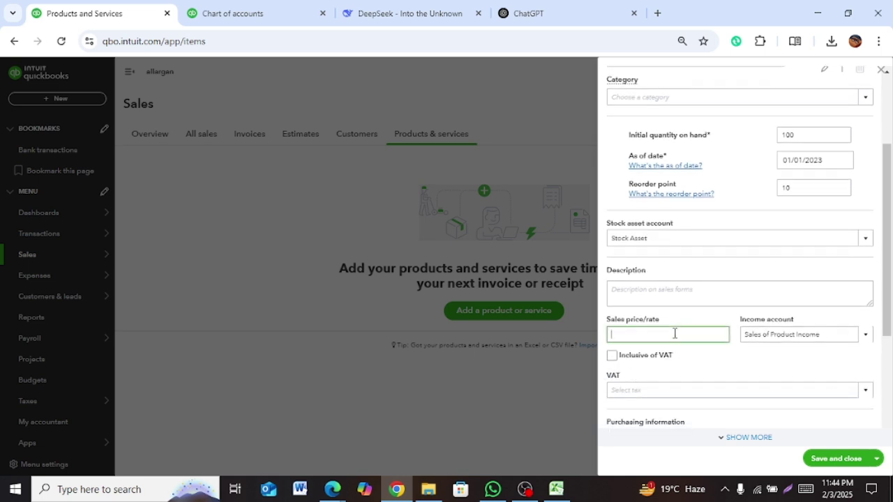
scroll(674, 333, "down", 1)
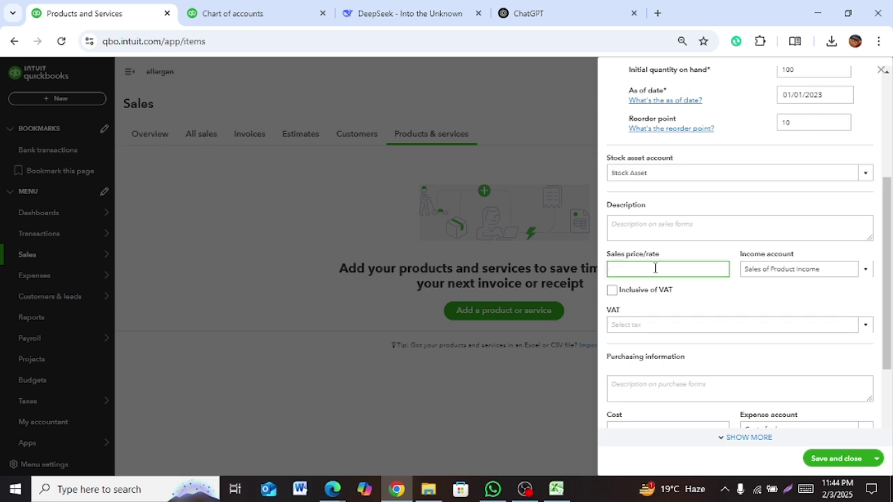
type("800")
left_click(724, 302)
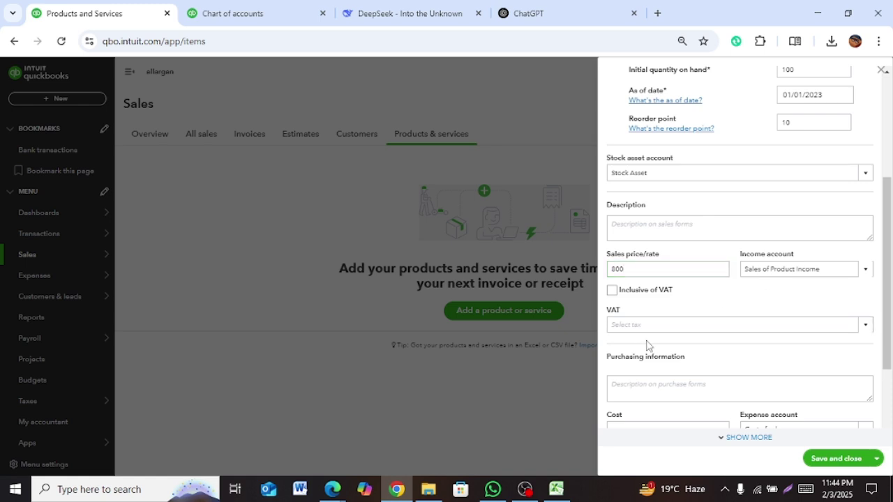
Set the Stock item's purchase cost to 400, then save and close the item.
scroll(648, 345, "down", 1)
left_click(627, 363)
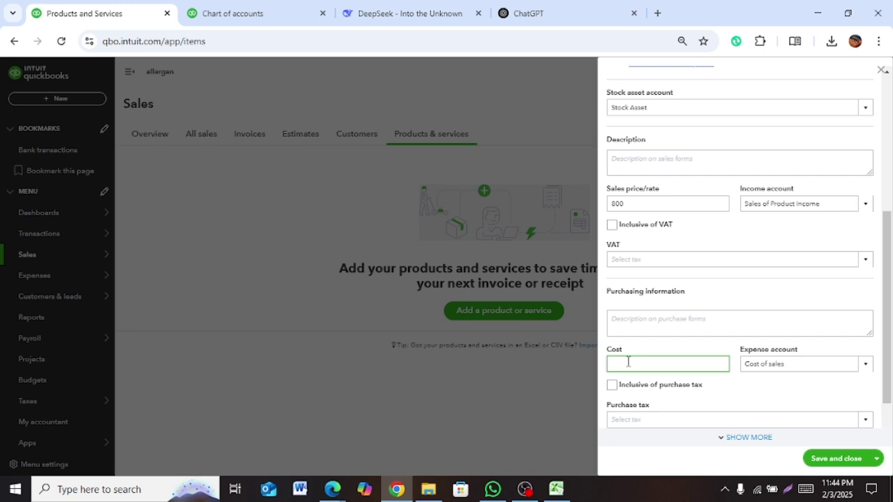
type("400")
scroll(691, 365, "down", 1)
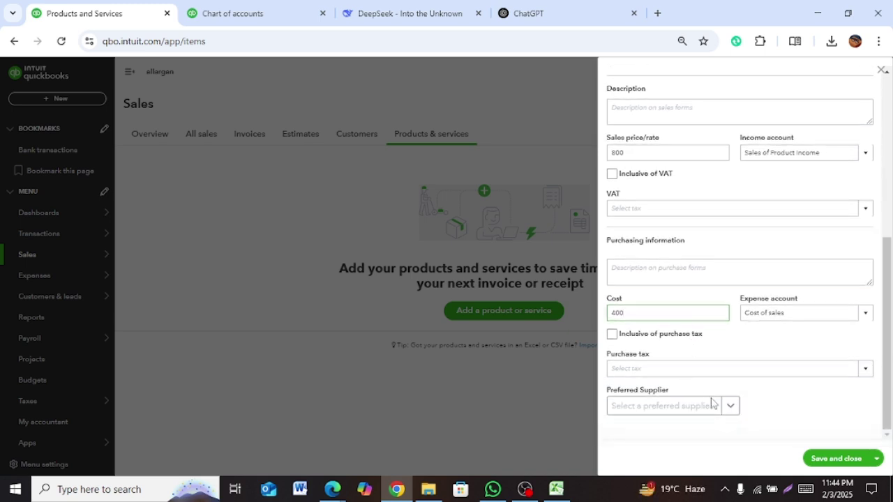
left_click(800, 420)
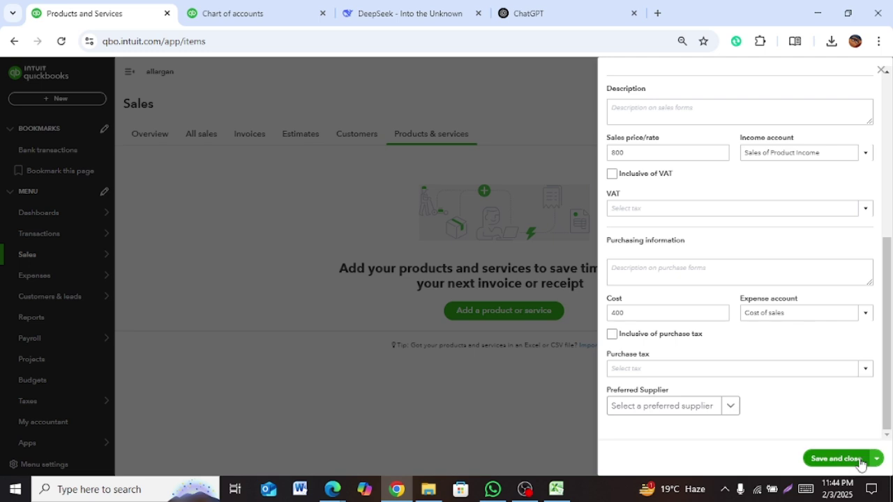
left_click(834, 458)
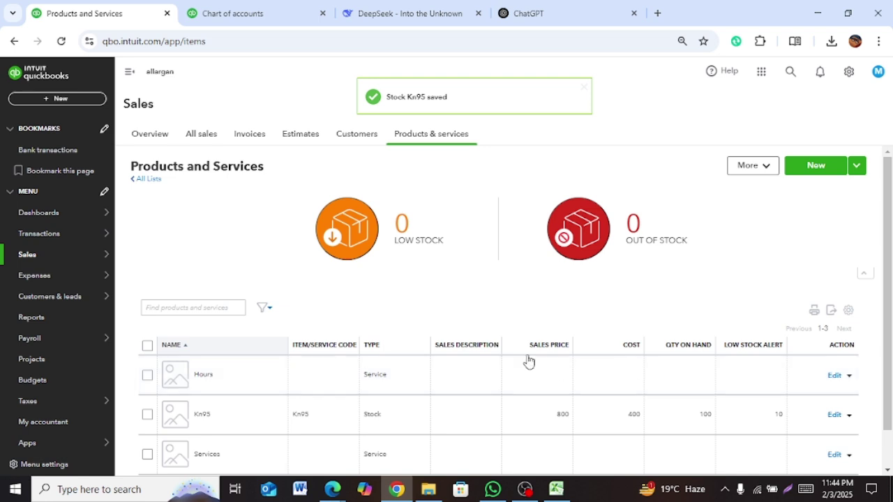
Open the Import products and services page from the Products and Services list.
scroll(528, 361, "down", 1)
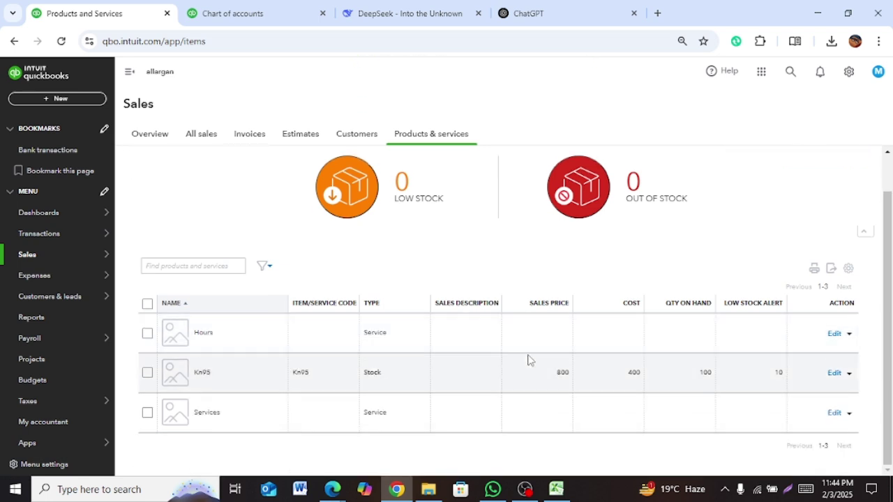
scroll(528, 361, "up", 1)
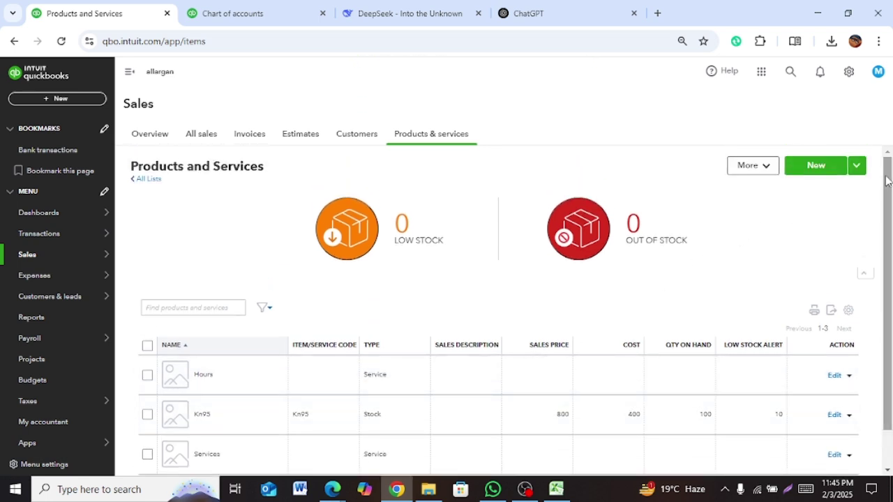
left_click(858, 170)
left_click(825, 191)
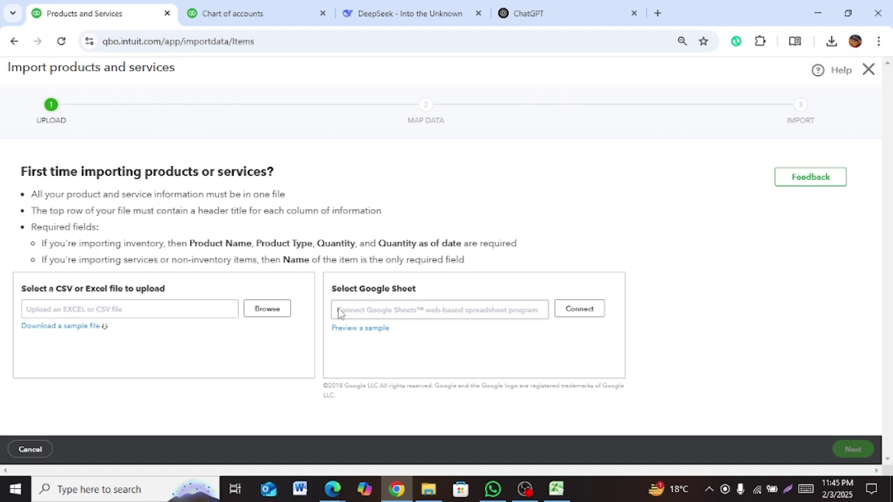
Open Google Sheets in a new browser tab and create a blank spreadsheet.
left_click(657, 14)
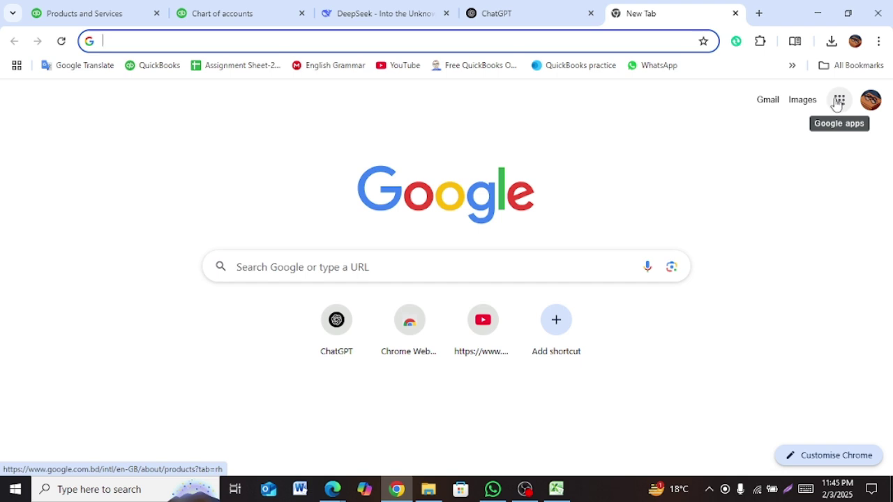
left_click(838, 102)
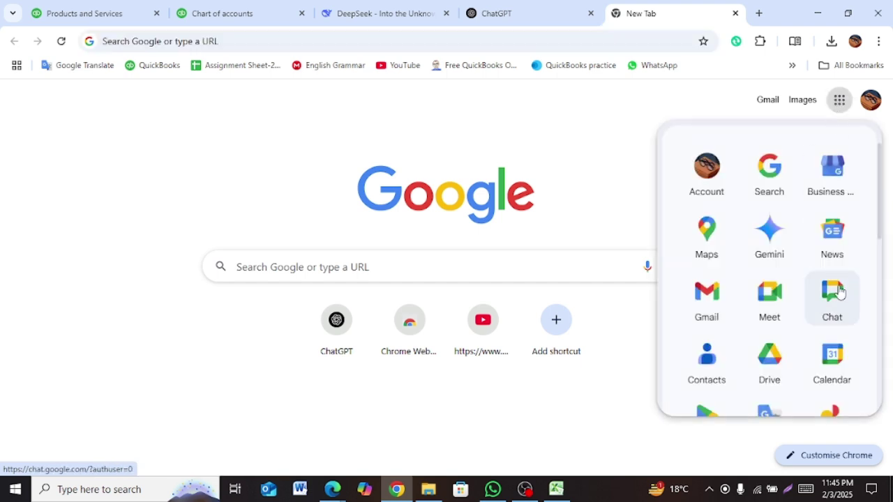
scroll(835, 292, "down", 3)
scroll(839, 292, "down", 2)
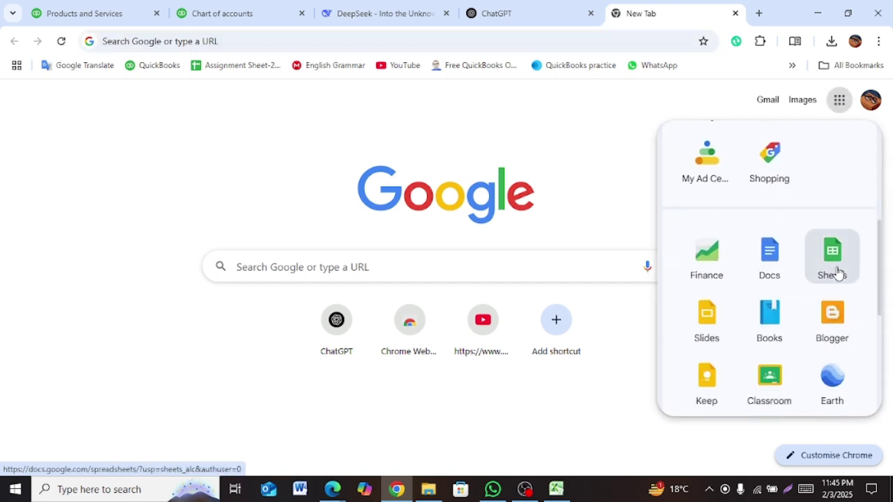
left_click(838, 272)
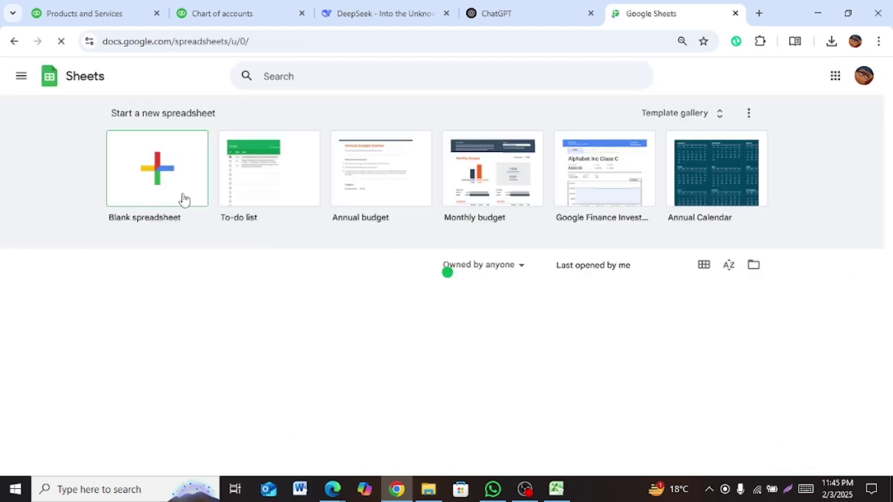
left_click(179, 188)
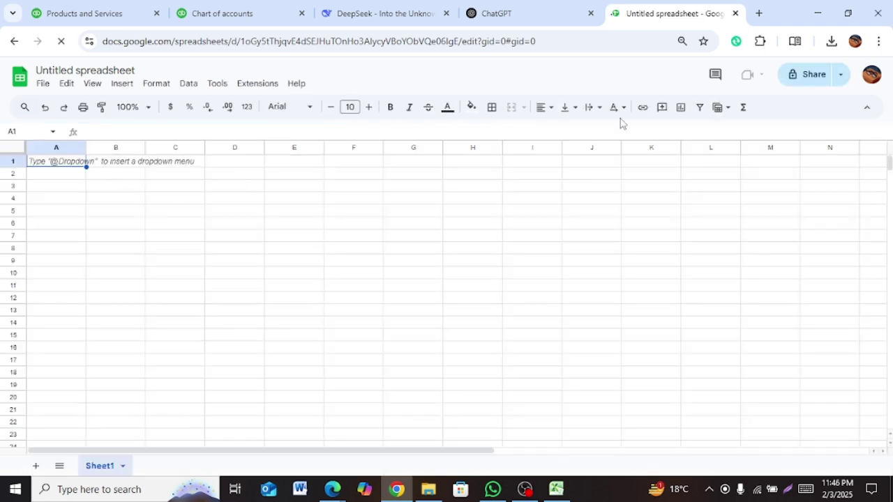
Rename the untitled spreadsheet as assignement 2.
left_click(120, 69)
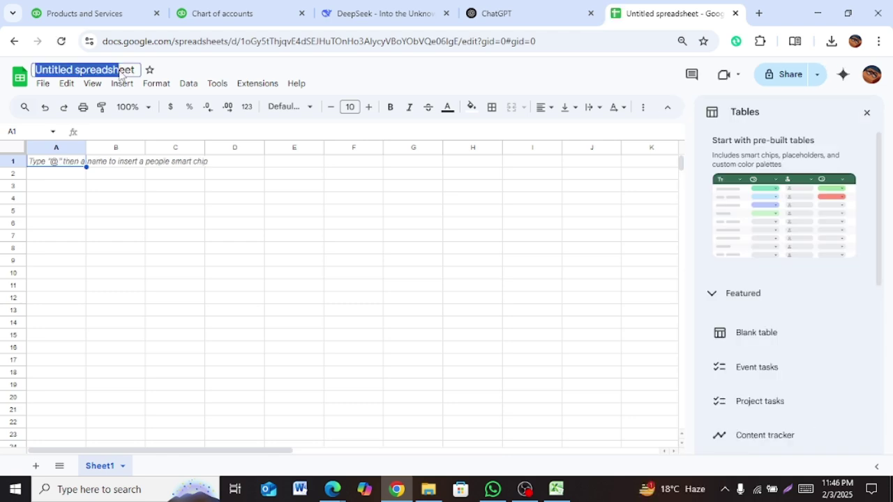
type("eet")
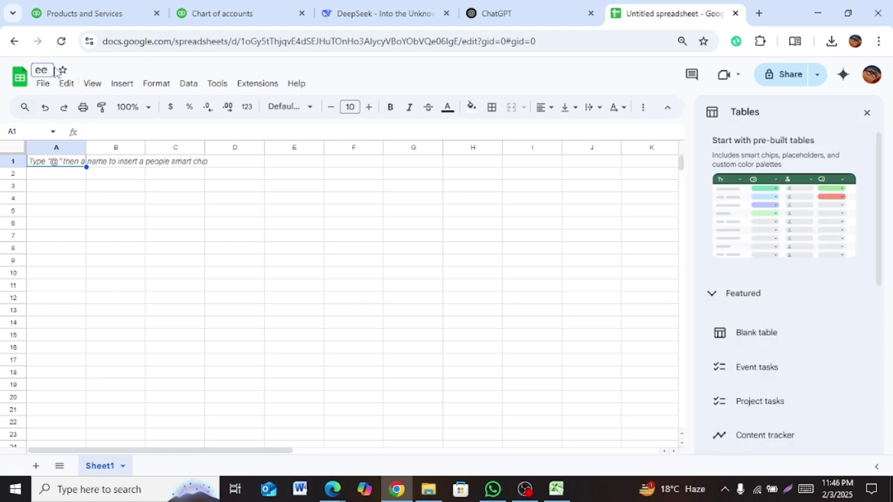
key("BackSpace")
key("BackSpace")
key("BackSpace")
type("as")
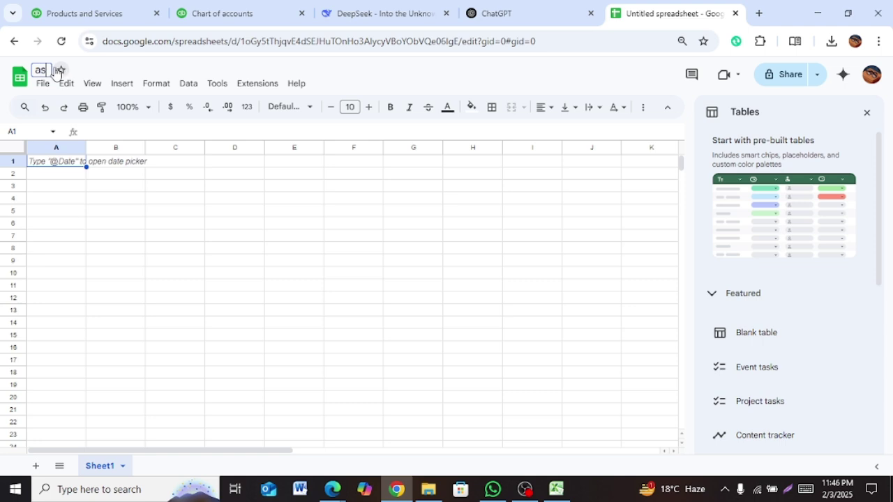
type("signe")
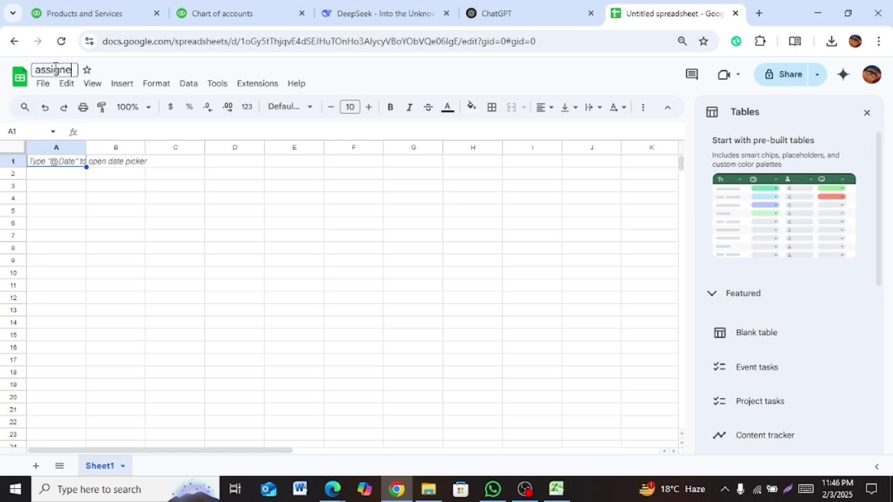
type("men")
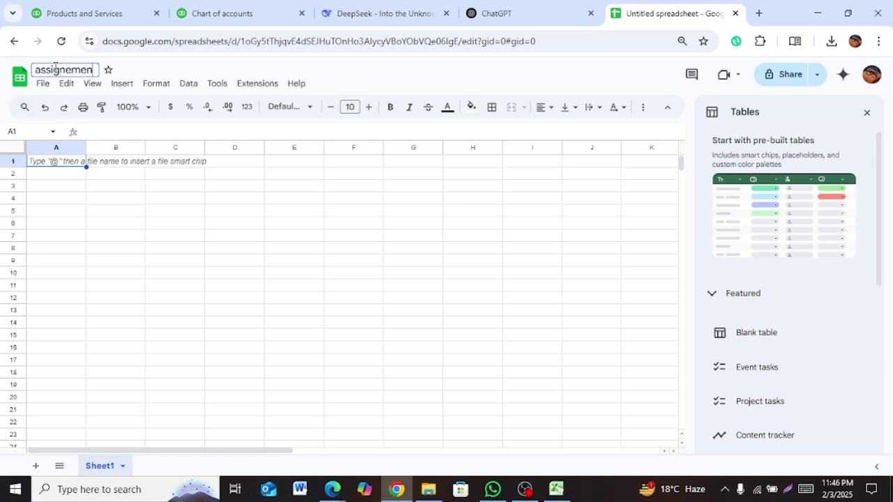
type("t 2")
key("Return")
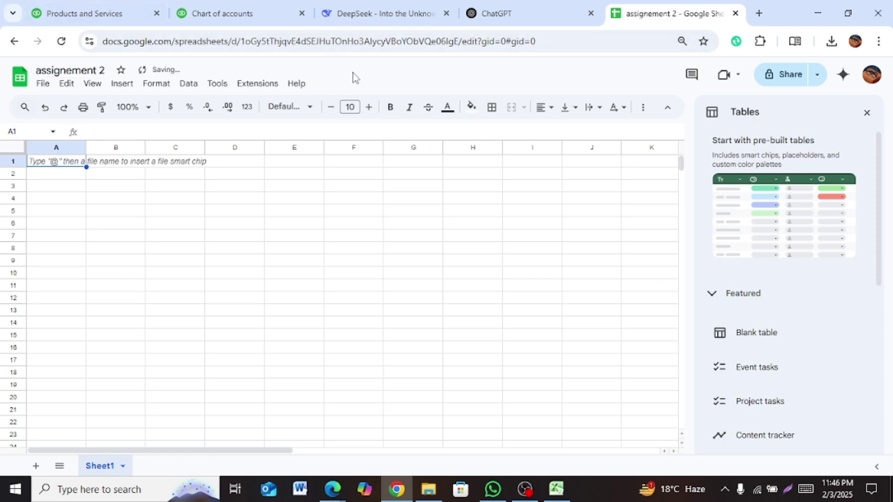
left_click(264, 14)
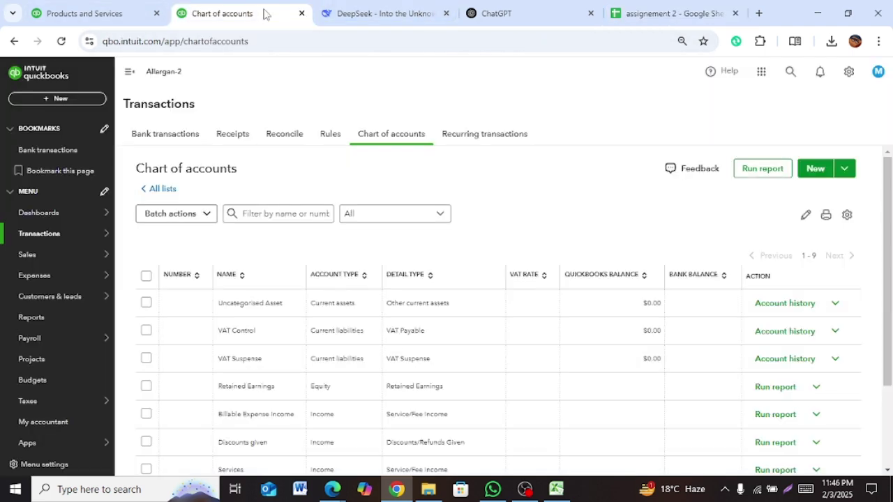
left_click(94, 14)
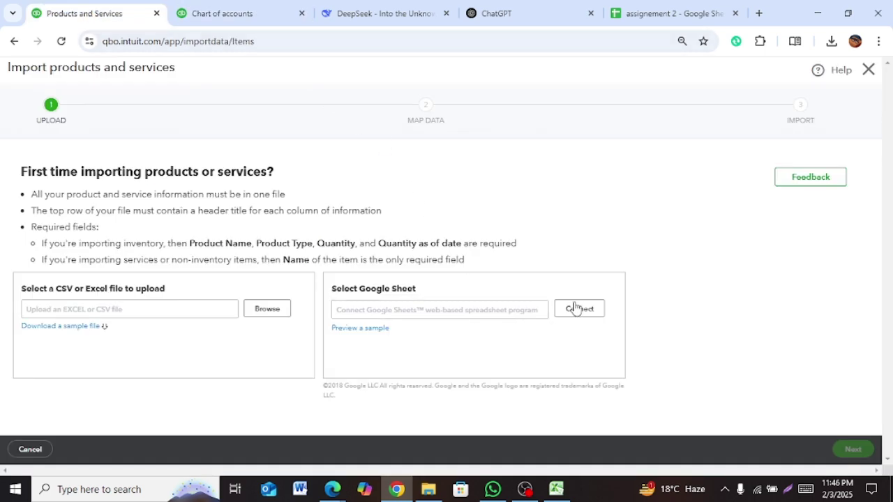
left_click(674, 11)
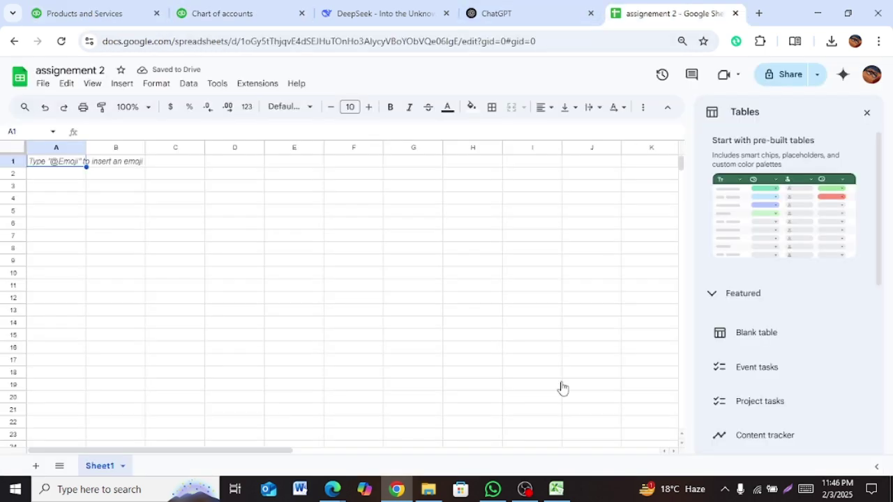
Copy the product and service list A1:R15 from the Excel workbook and paste it at cell A1 of the assignement 2 Google Sheet.
left_click(557, 490)
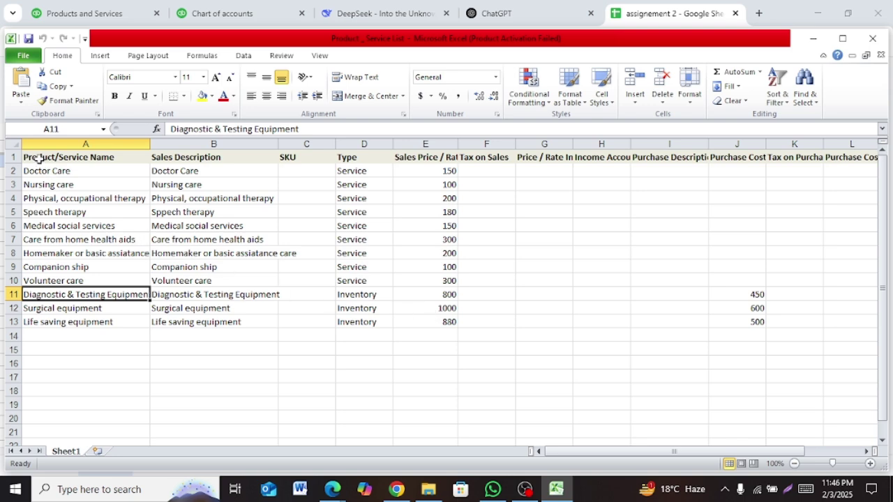
left_click_drag(46, 160, 701, 349)
right_click(632, 288)
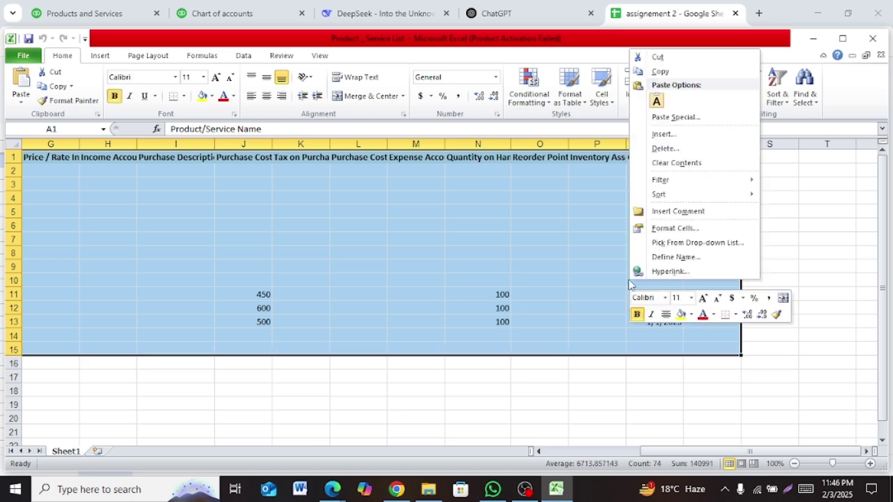
left_click(661, 72)
left_click(663, 13)
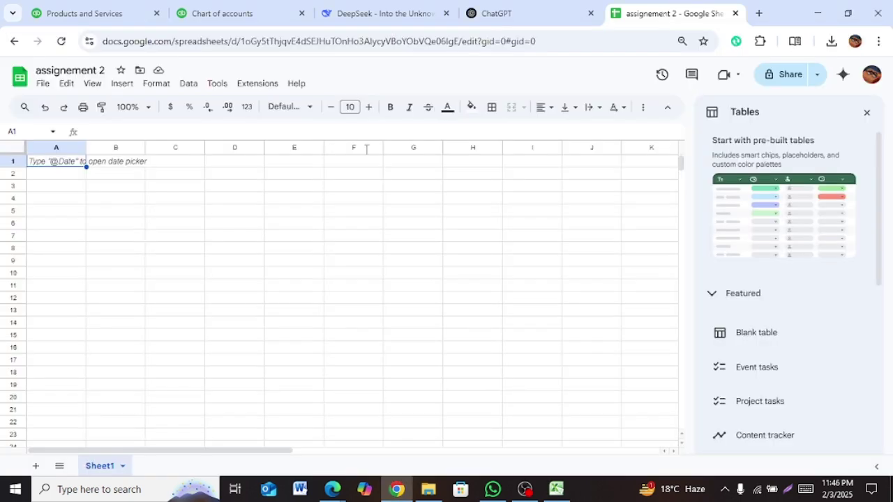
right_click(55, 170)
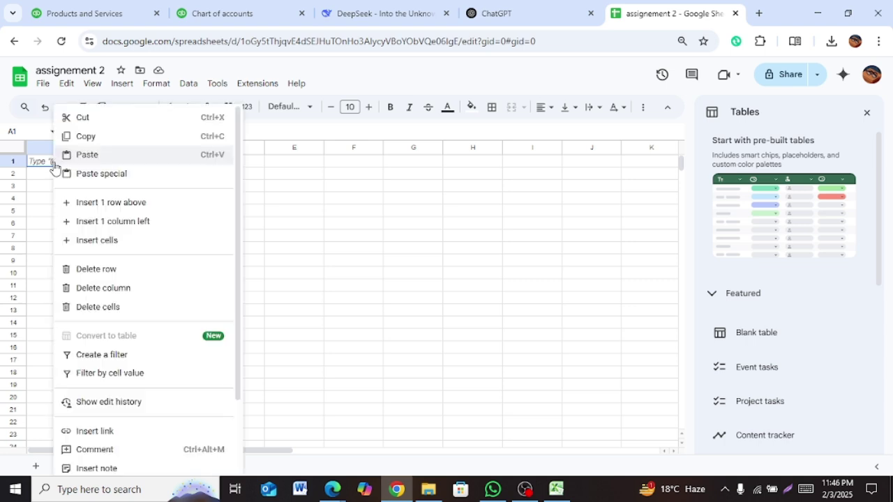
left_click(99, 158)
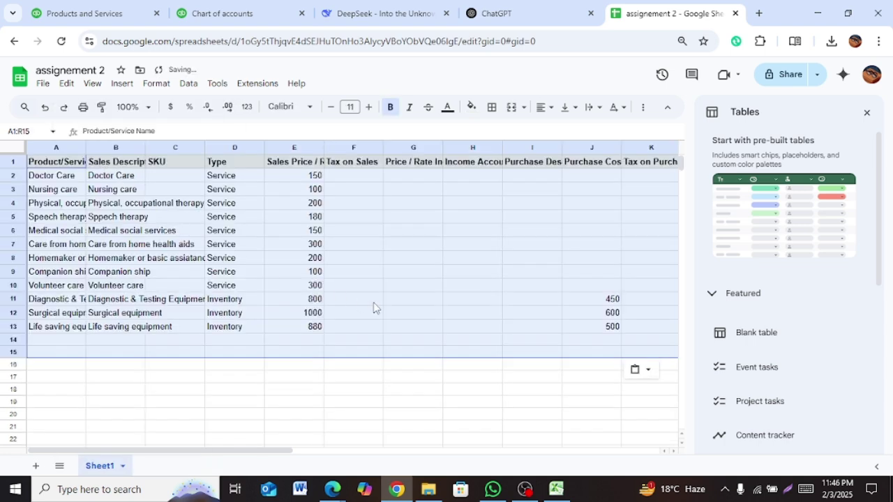
Switch to the QuickBooks import page and connect the Google account as the Google Sheet source, granting Intuit access to its Drive files.
left_click(866, 113)
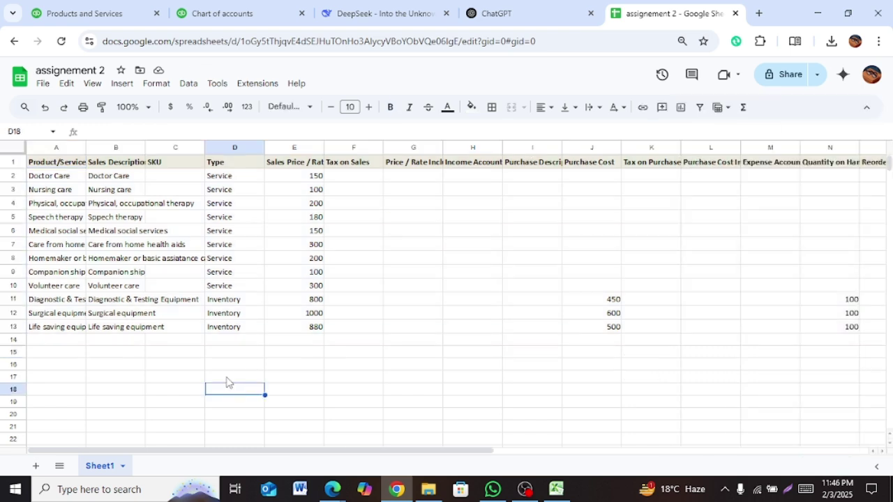
left_click(116, 13)
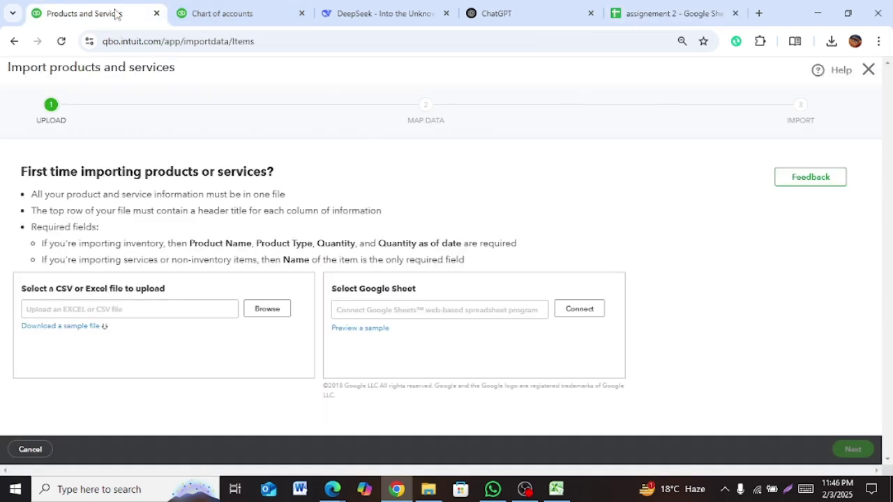
left_click(579, 310)
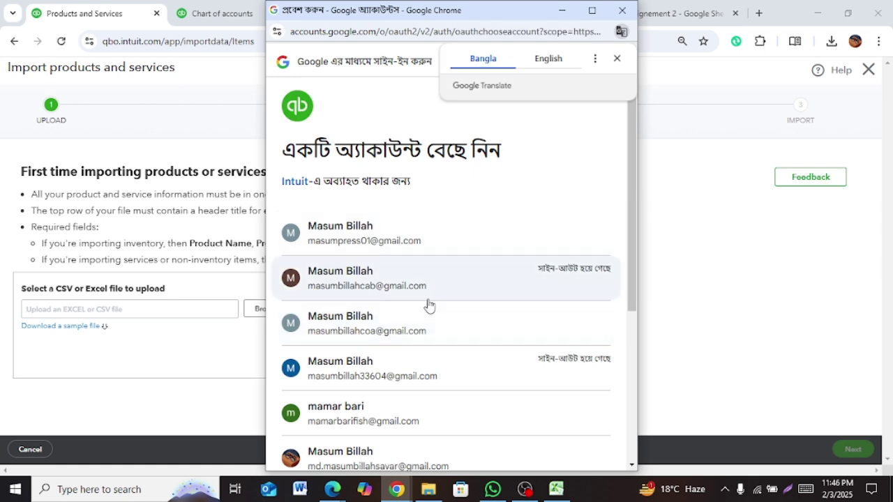
scroll(418, 341, "down", 2)
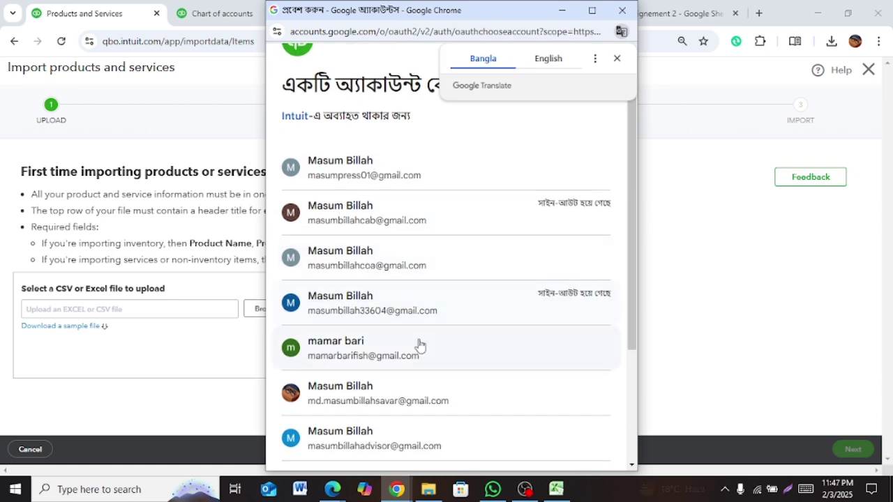
left_click(407, 402)
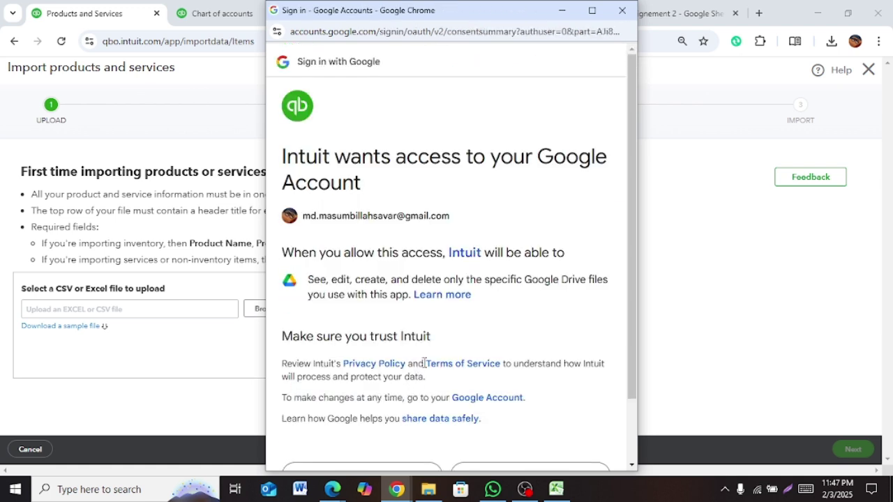
scroll(435, 274, "down", 2)
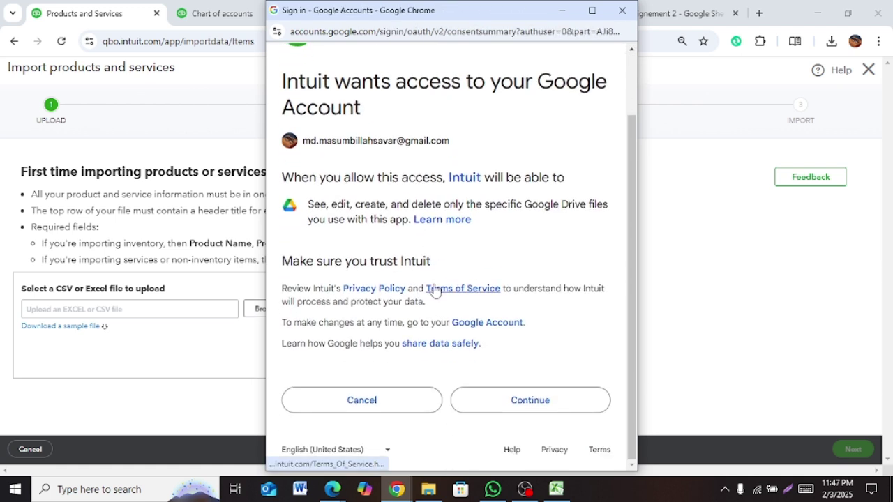
left_click(551, 402)
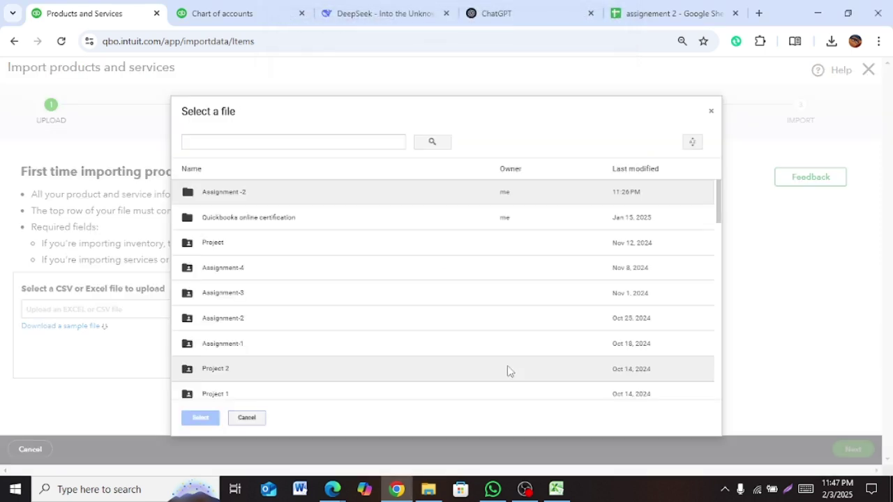
Choose Product _ Service List.xlsx from the Assignment -2 folder in Google Drive as the file to import.
double_click(386, 199)
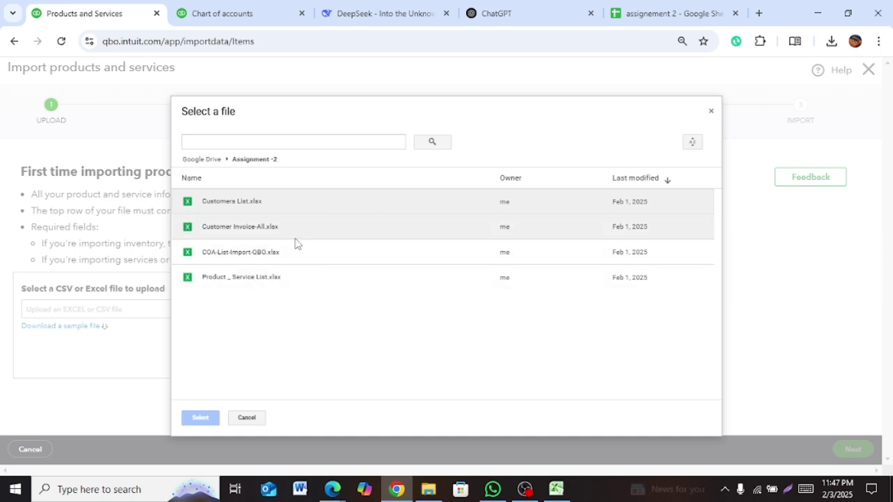
left_click(277, 283)
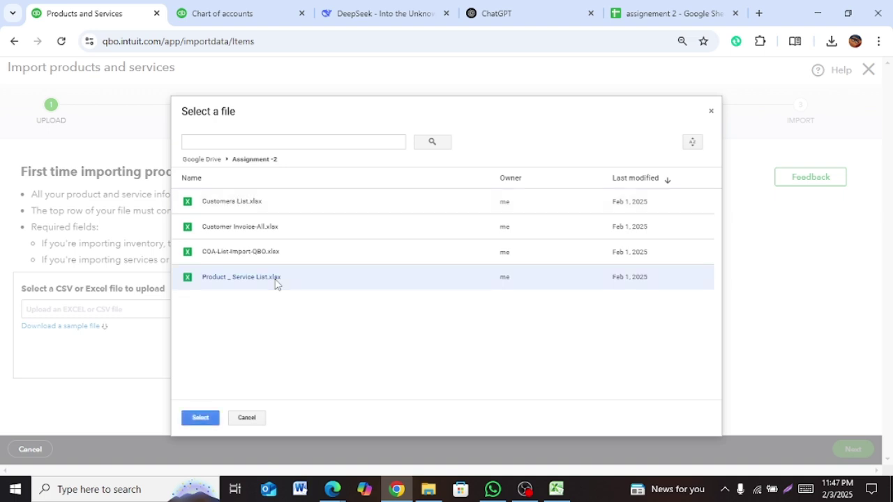
left_click(201, 419)
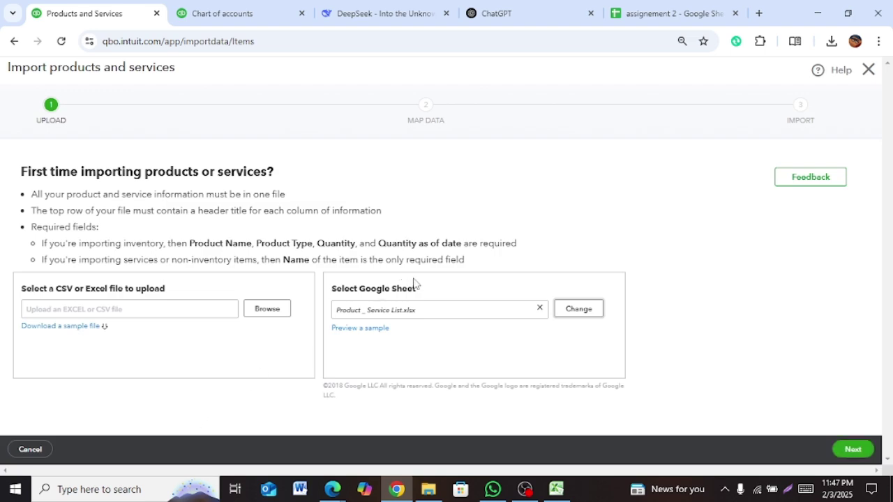
Continue to the data mapping, review the matched QuickBooks fields and accept the mapping as proposed.
left_click(849, 450)
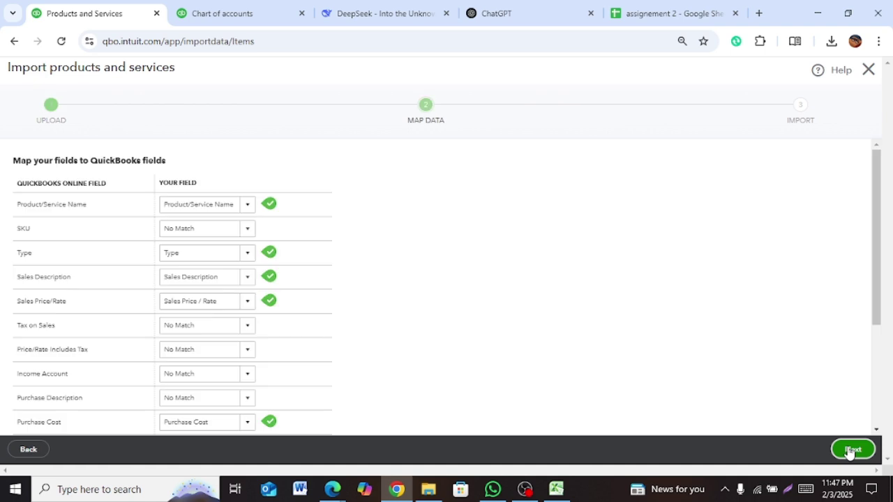
scroll(331, 301, "down", 3)
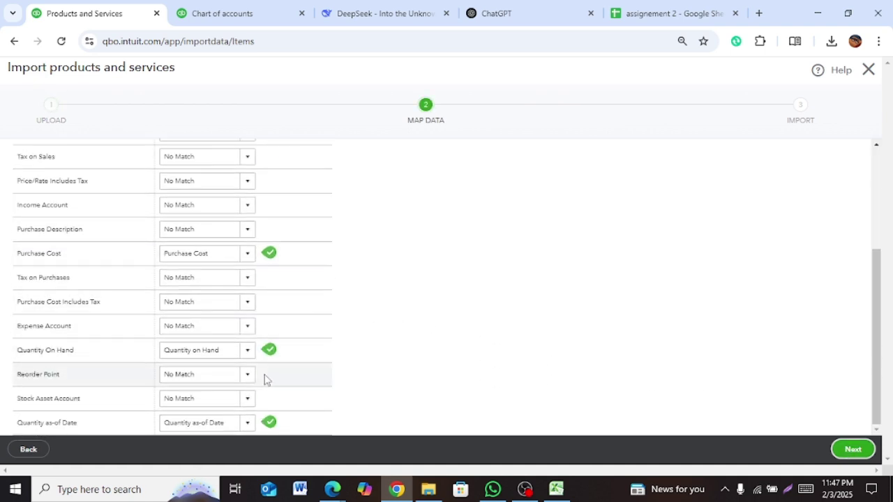
scroll(268, 390, "up", 1)
scroll(269, 383, "up", 2)
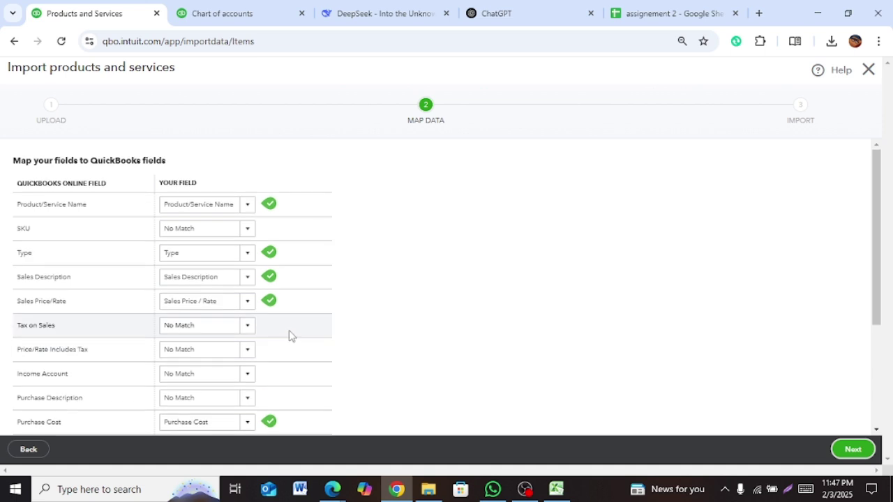
left_click(852, 452)
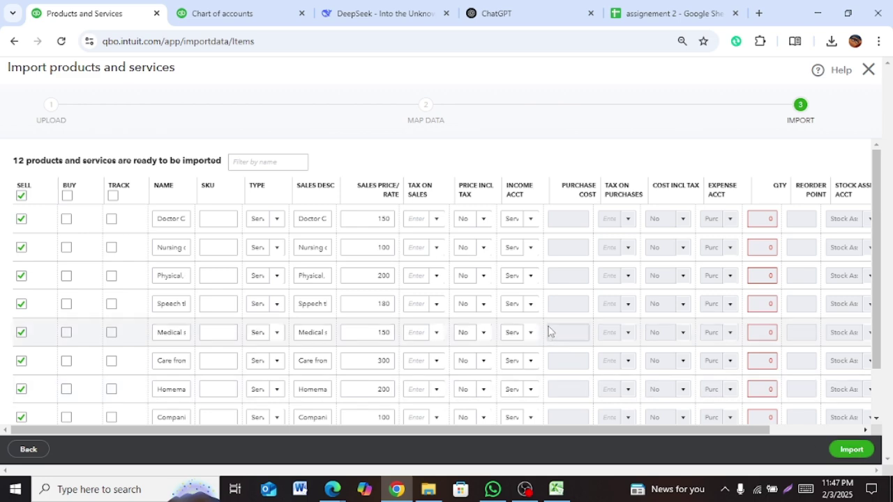
Review the product and service rows and import them without overwriting items that have identical names.
scroll(753, 362, "down", 3)
scroll(753, 366, "up", 3)
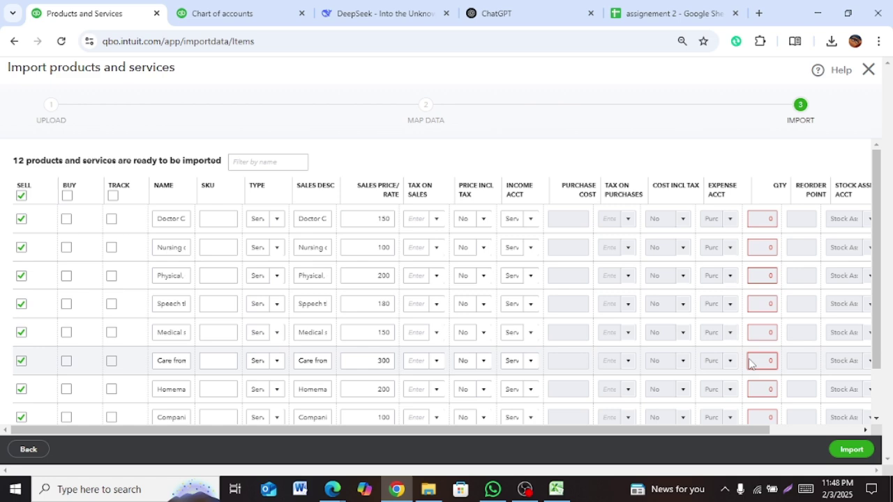
scroll(749, 363, "down", 5)
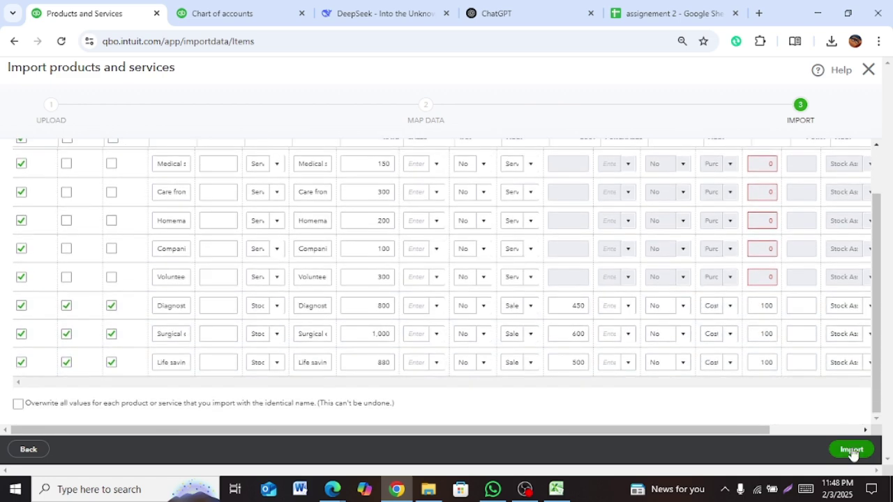
left_click(852, 449)
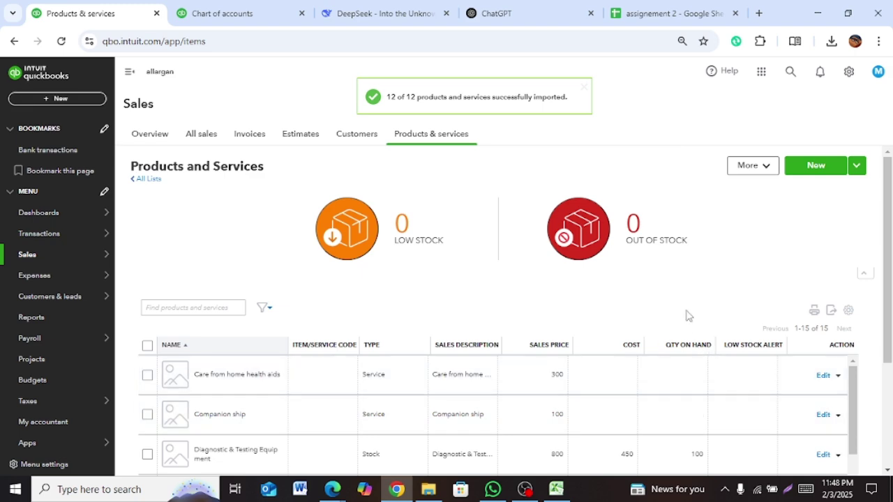
Check the imported items in the Products and Services list, sorting it by name in descending order.
scroll(695, 314, "down", 2)
scroll(693, 311, "down", 3)
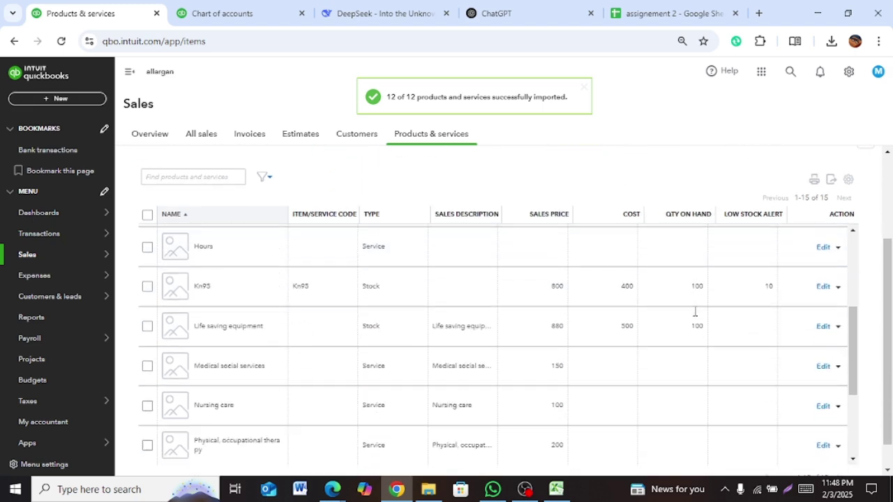
scroll(496, 318, "up", 4)
left_click(187, 280)
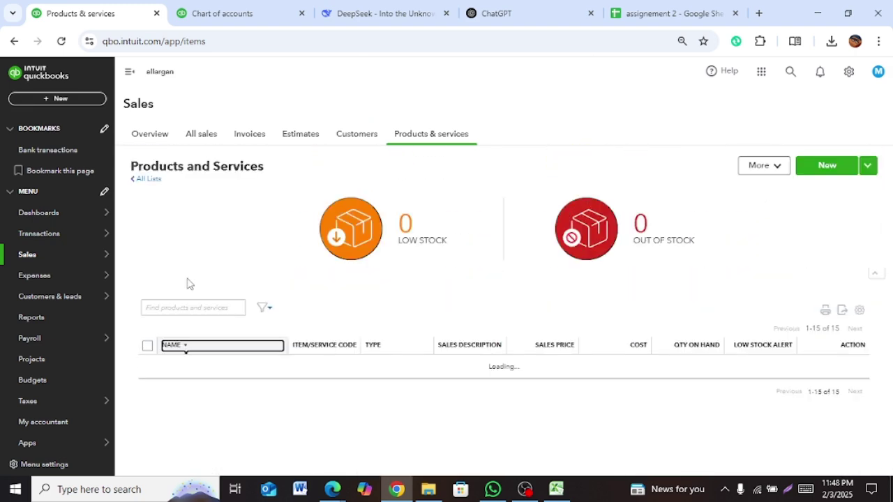
left_click(200, 345)
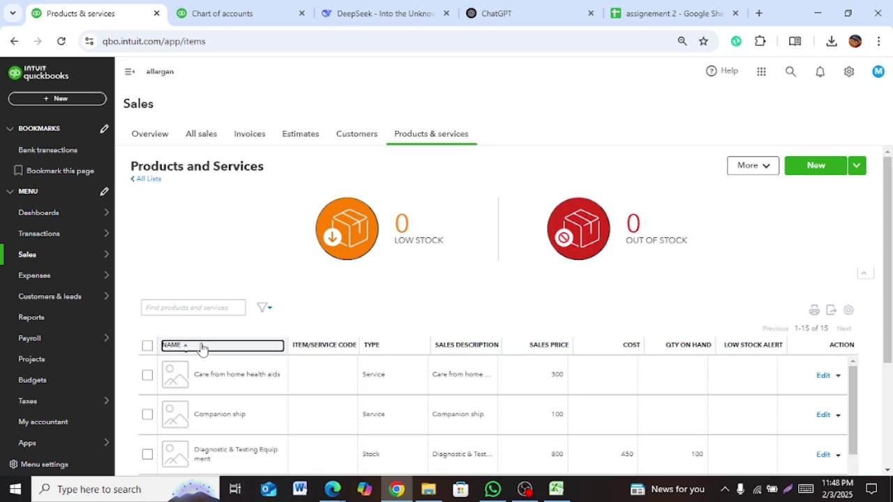
scroll(206, 341, "down", 3)
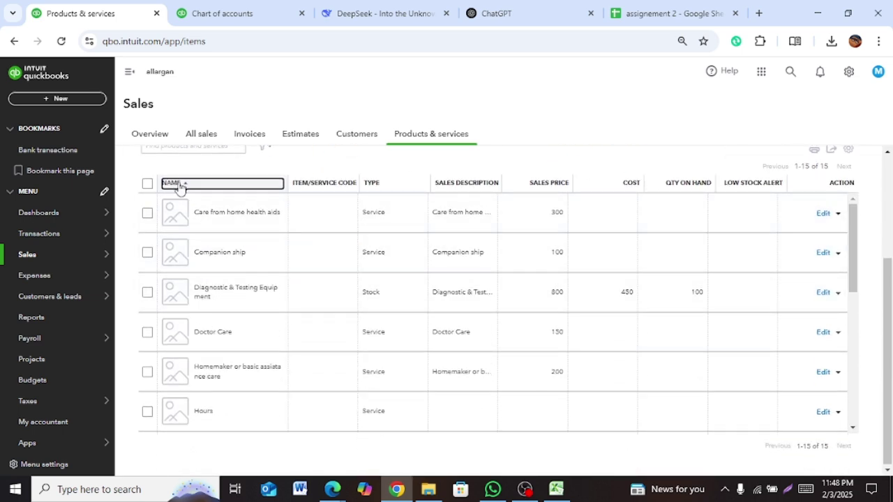
left_click(177, 183)
scroll(307, 373, "down", 3)
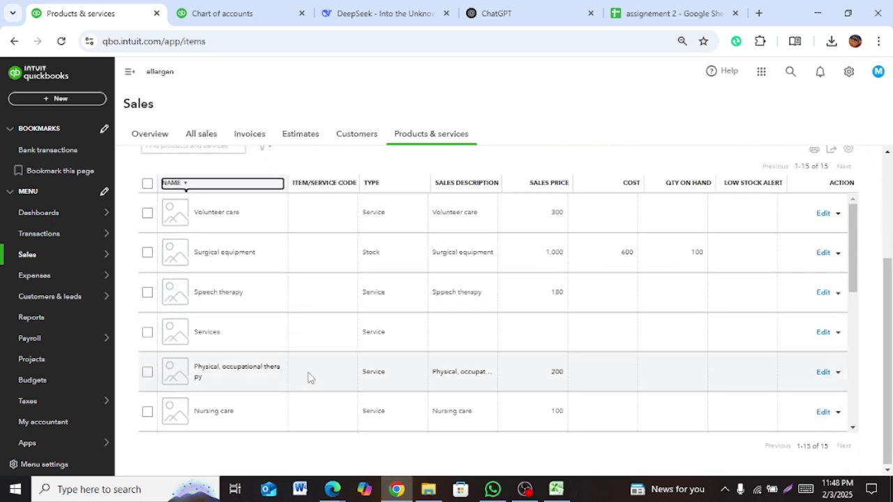
scroll(681, 361, "up", 2)
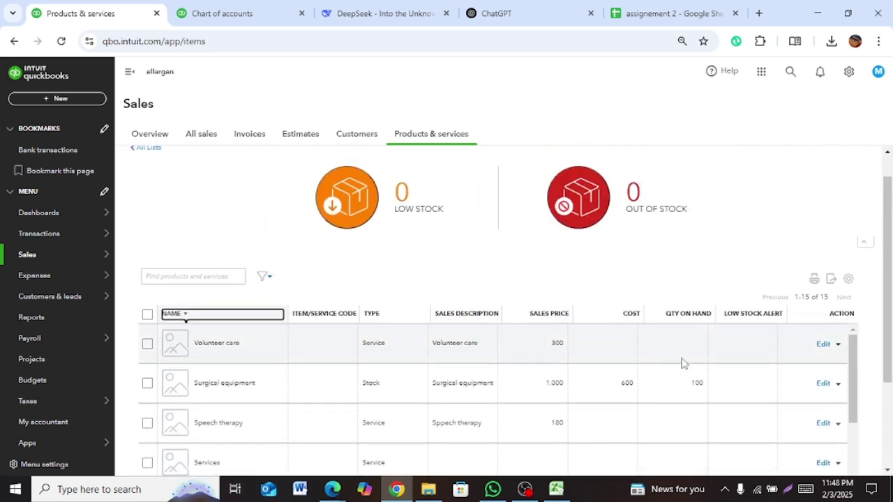